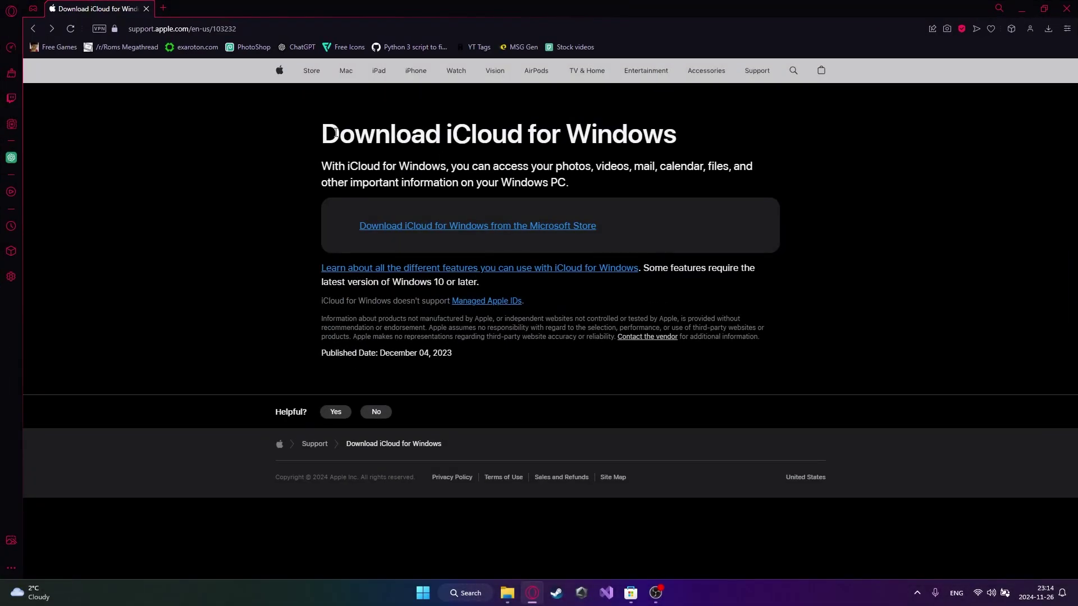
Step: Minimise Opera GX to reveal the desktop and the iCloud Drive folder window
{"action": "left_click", "coordinate": [1017, 11]}
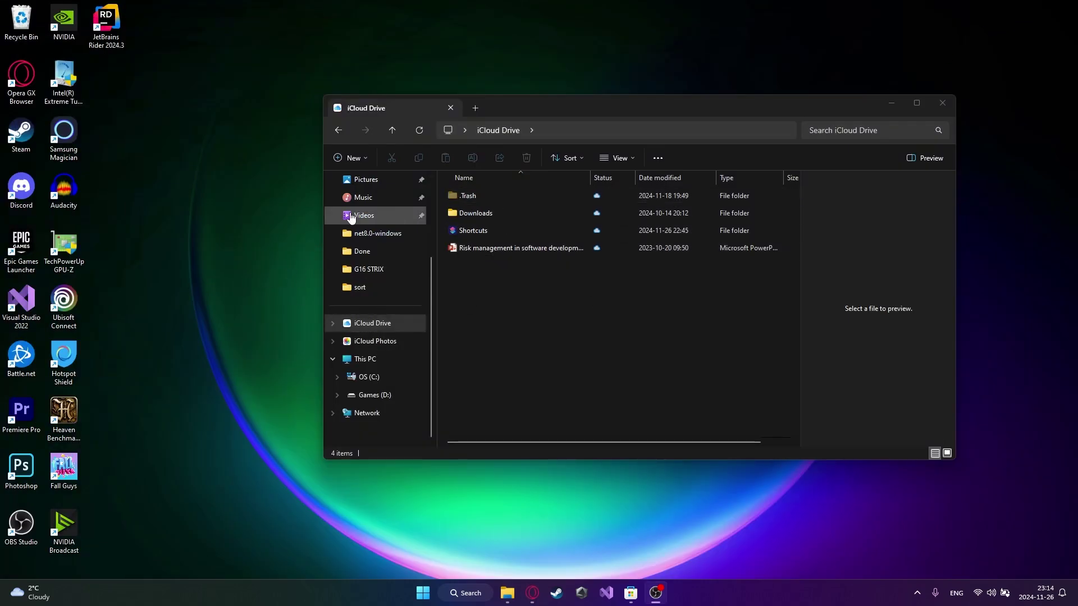
Step: Drag the TechPowerUp GPU-Z desktop shortcut into iCloud Drive and close File Explorer once synced
{"action": "left_click_drag", "start_coordinate": [70, 238], "coordinate": [107, 250]}
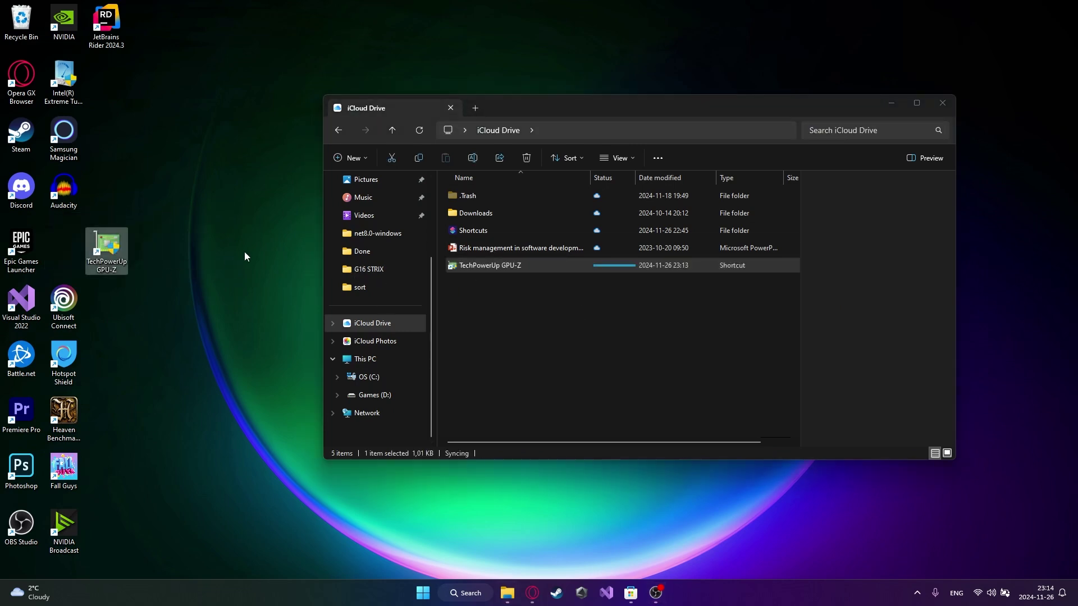
{"action": "left_click", "coordinate": [441, 154]}
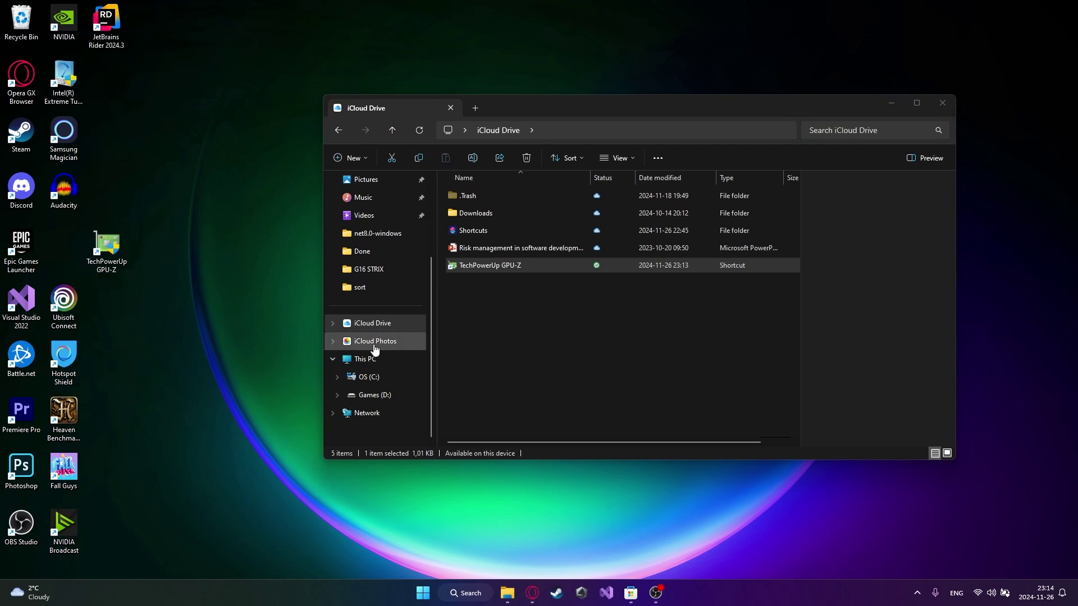
{"action": "scroll", "coordinate": [374, 241], "scroll_direction": "up", "scroll_amount": 2}
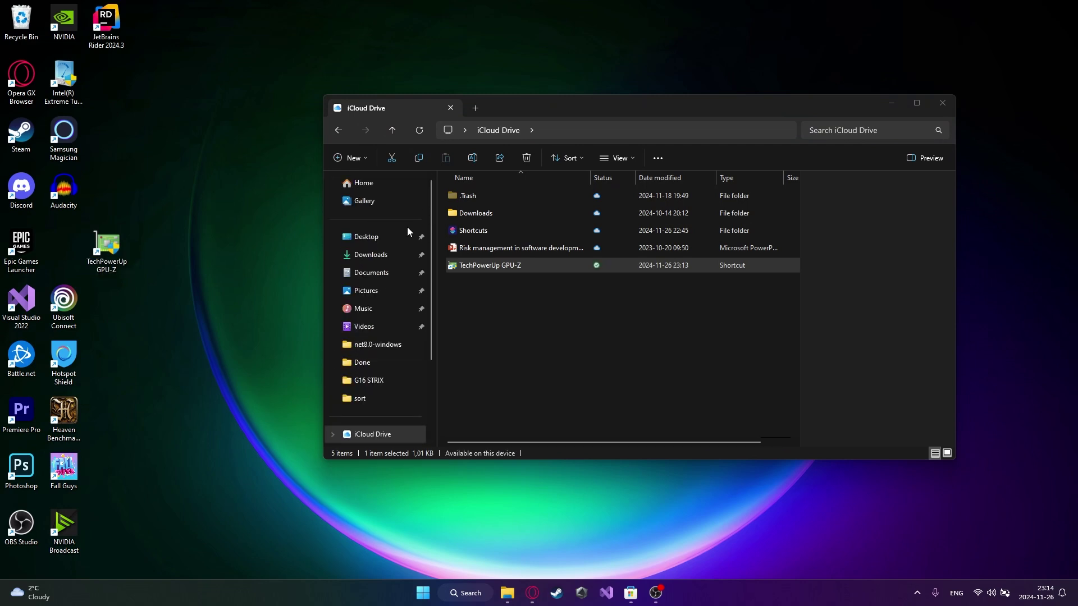
{"action": "scroll", "coordinate": [399, 253], "scroll_direction": "down", "scroll_amount": 2}
{"action": "scroll", "coordinate": [375, 257], "scroll_direction": "up", "scroll_amount": 2}
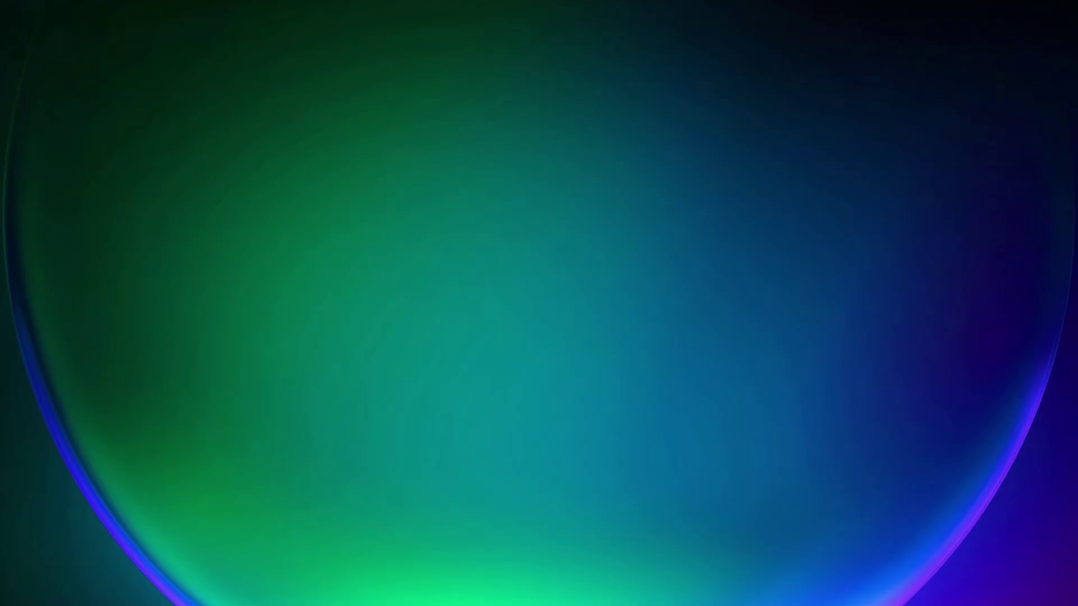
Step: Launch Microsoft Store, search for 'icloud', and install Apple Inc.'s iCloud app
{"action": "left_click", "coordinate": [478, 593]}
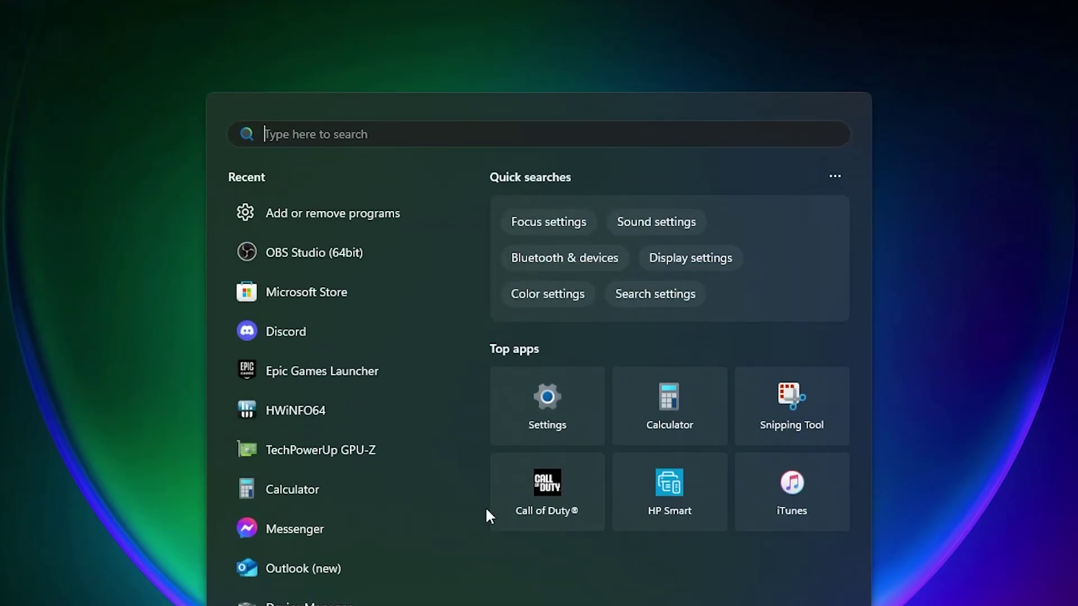
{"action": "type", "text": "microsoft Store"}
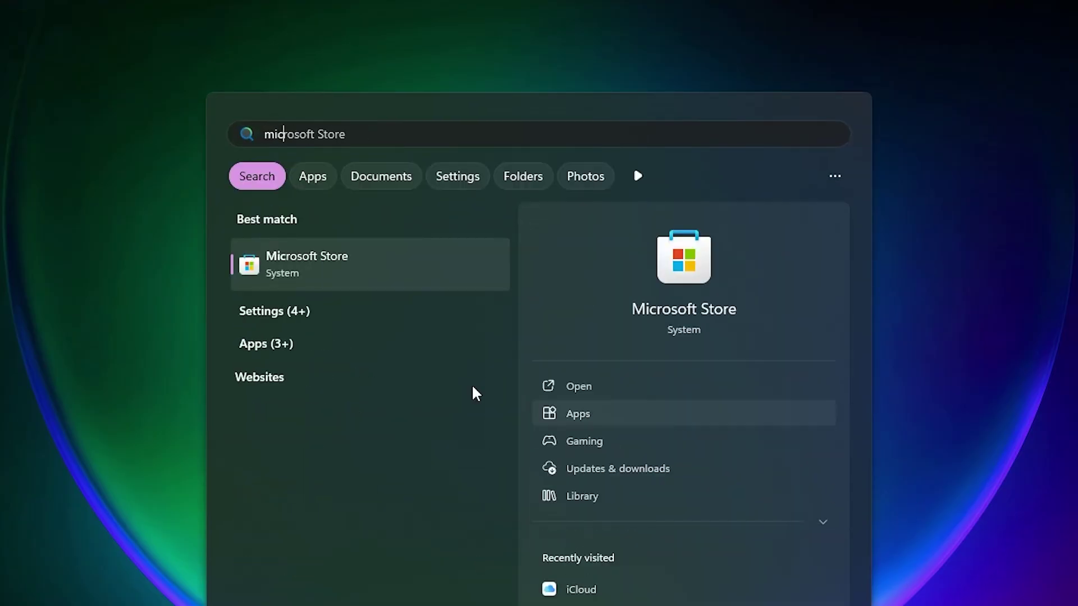
{"action": "left_click", "coordinate": [277, 265]}
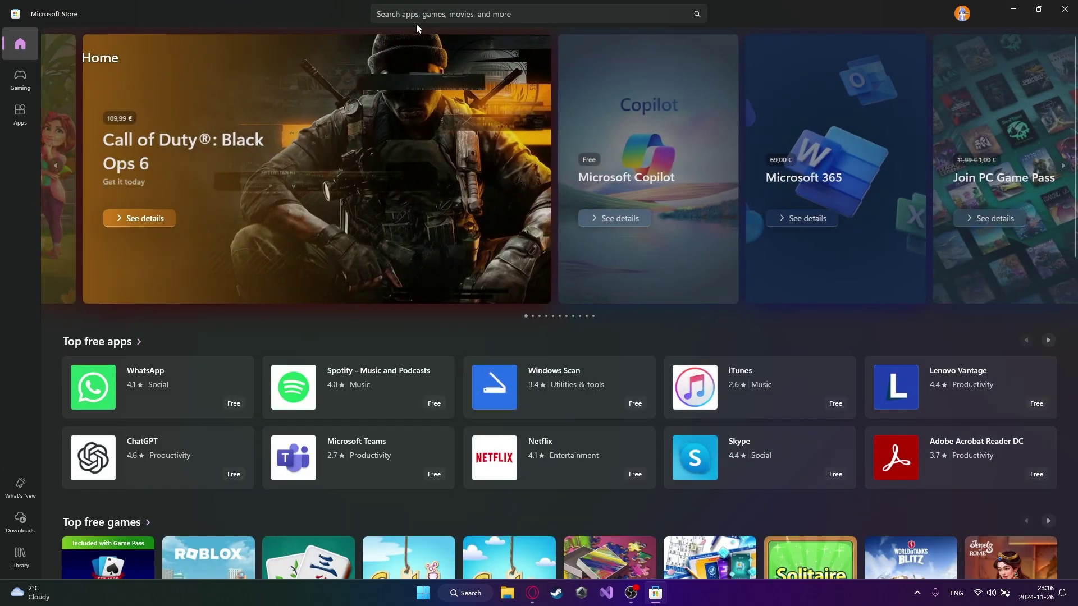
{"action": "left_click", "coordinate": [387, 16]}
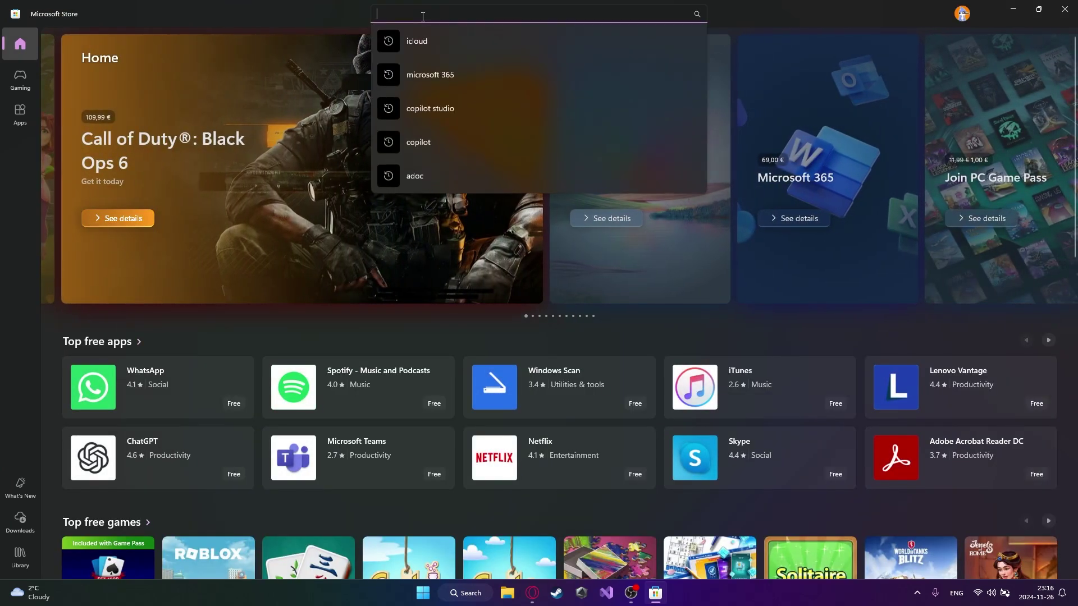
{"action": "left_click", "coordinate": [427, 41]}
{"action": "left_click", "coordinate": [143, 309]}
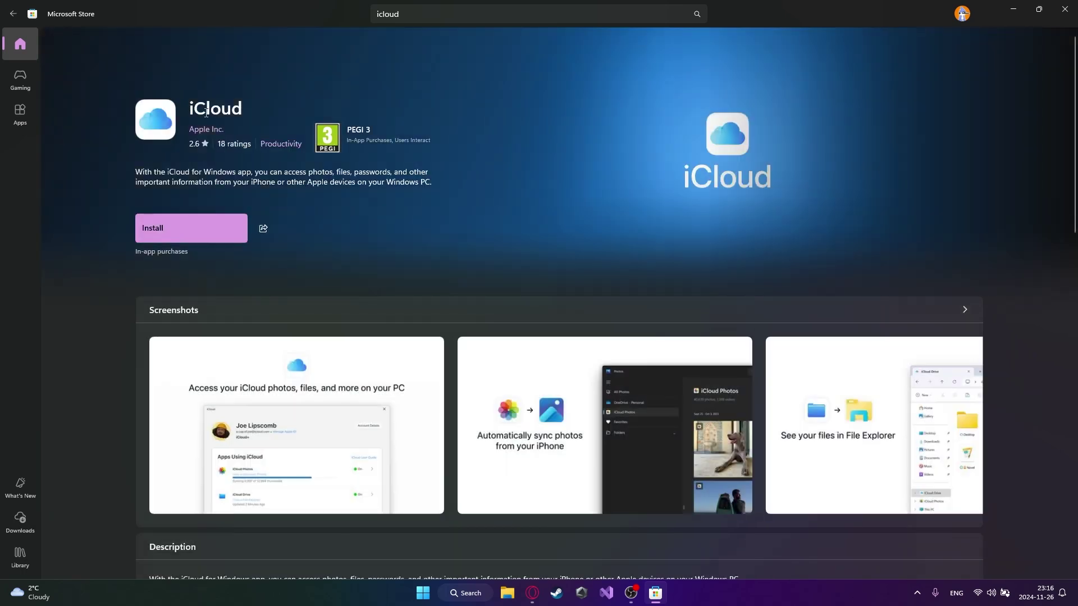
{"action": "left_click", "coordinate": [177, 228]}
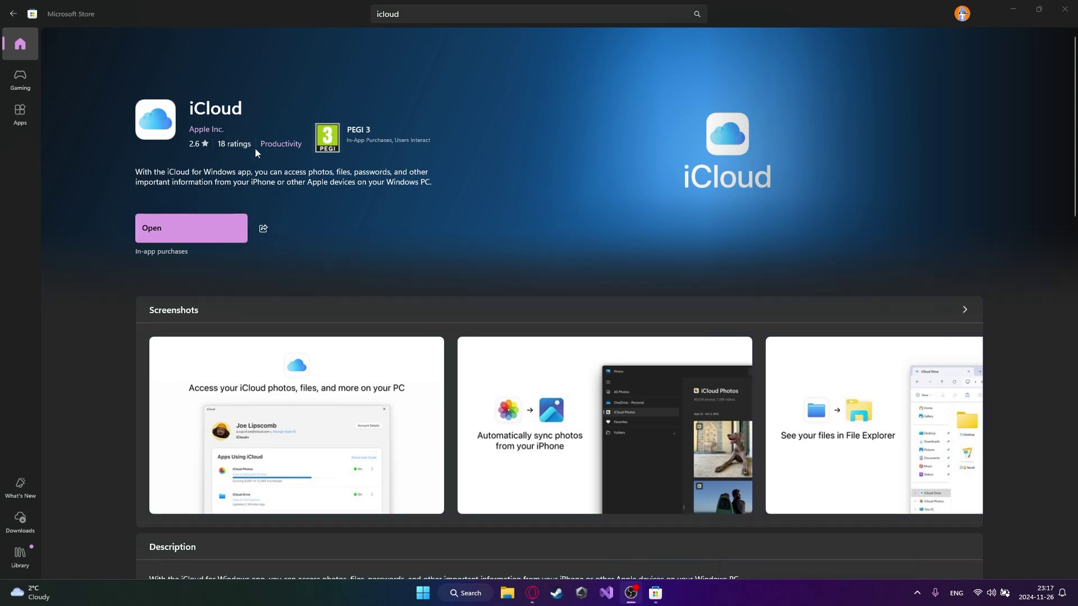
Step: Open the newly installed iCloud app and get past its welcome screen to sign-in
{"action": "left_click", "coordinate": [163, 226]}
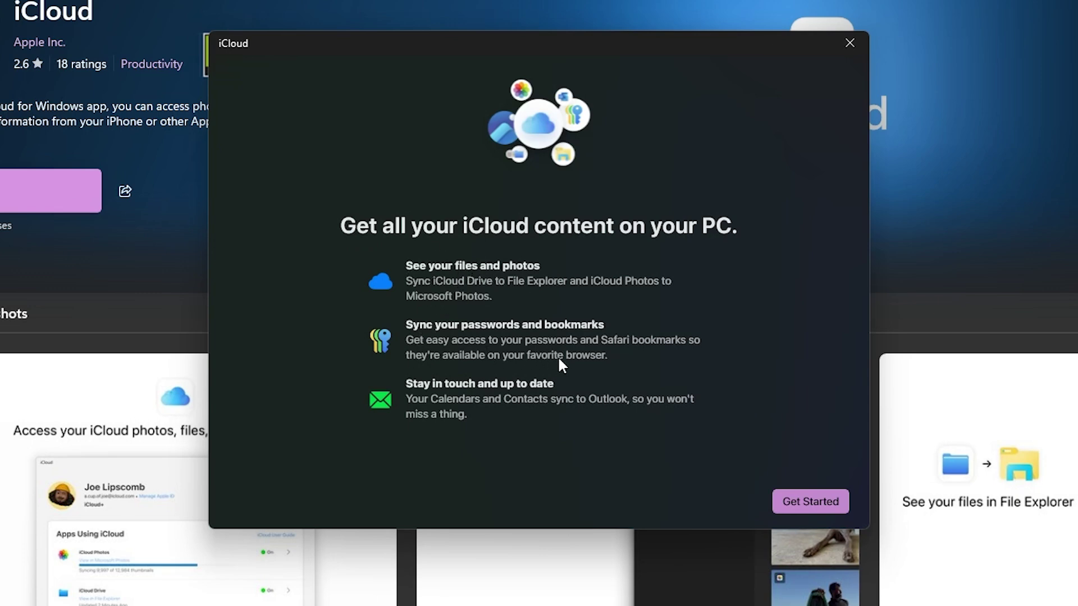
{"action": "left_click", "coordinate": [816, 501]}
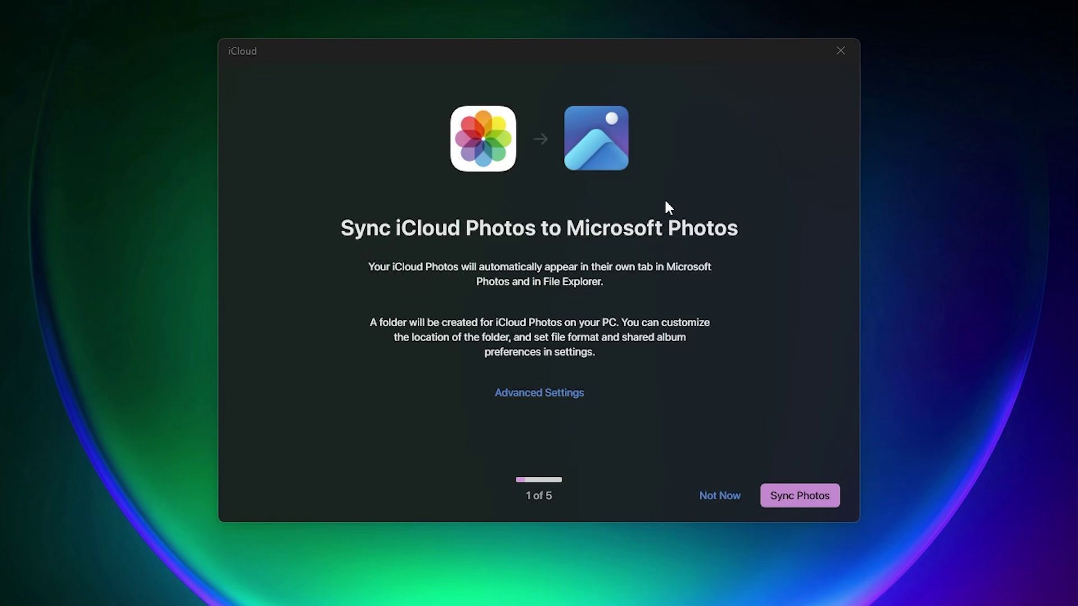
Step: Enable iCloud Photos sync, then skip iCloud Drive after the Invalid Folder warning
{"action": "left_click", "coordinate": [807, 505]}
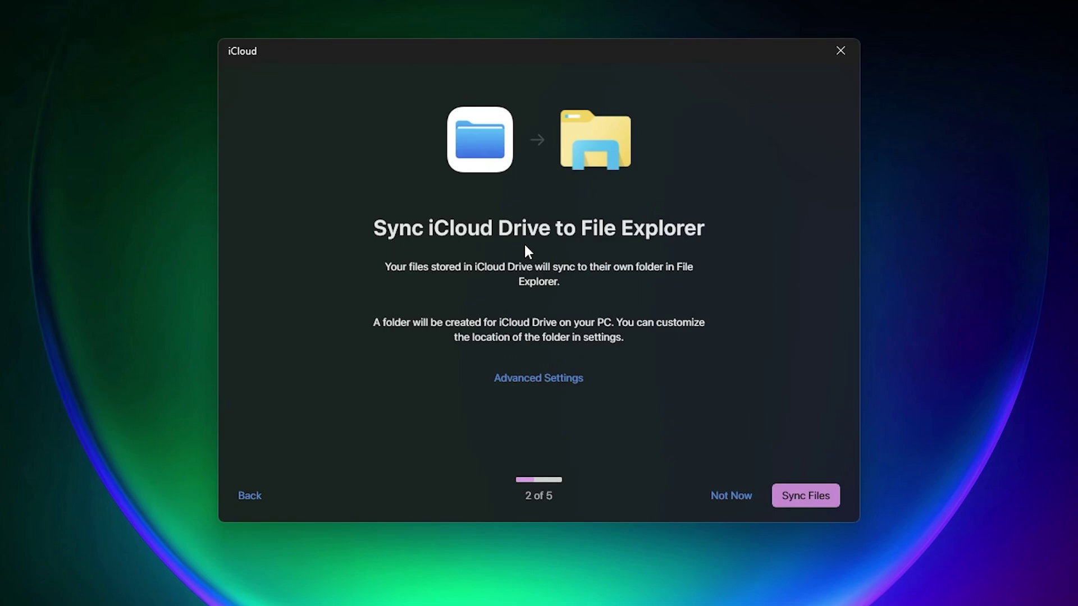
{"action": "key", "text": "super+e"}
{"action": "scroll", "coordinate": [365, 337], "scroll_direction": "down", "scroll_amount": 3}
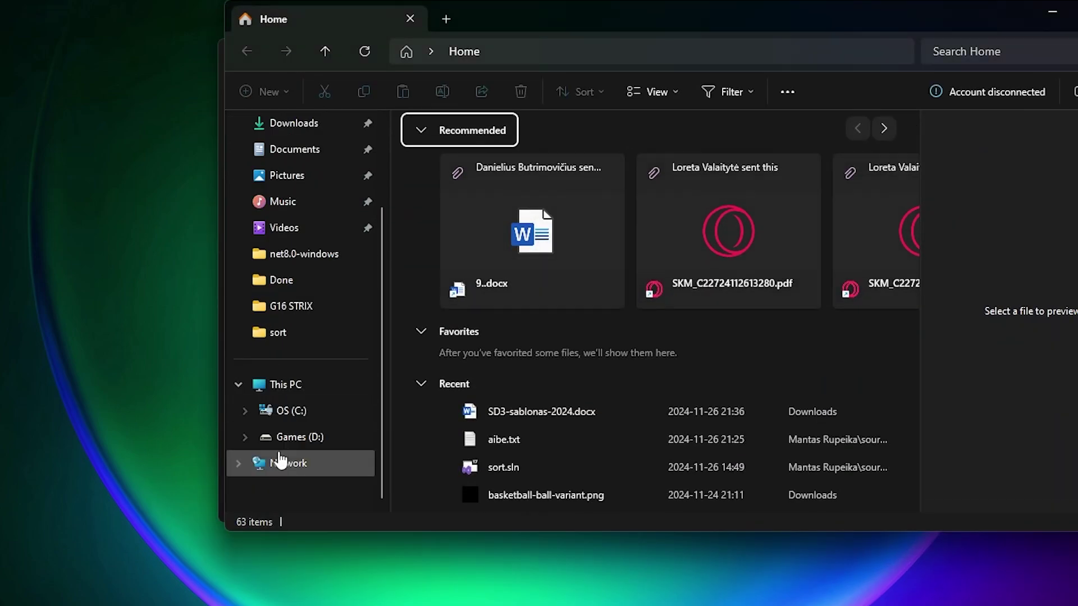
{"action": "left_click", "coordinate": [1060, 23]}
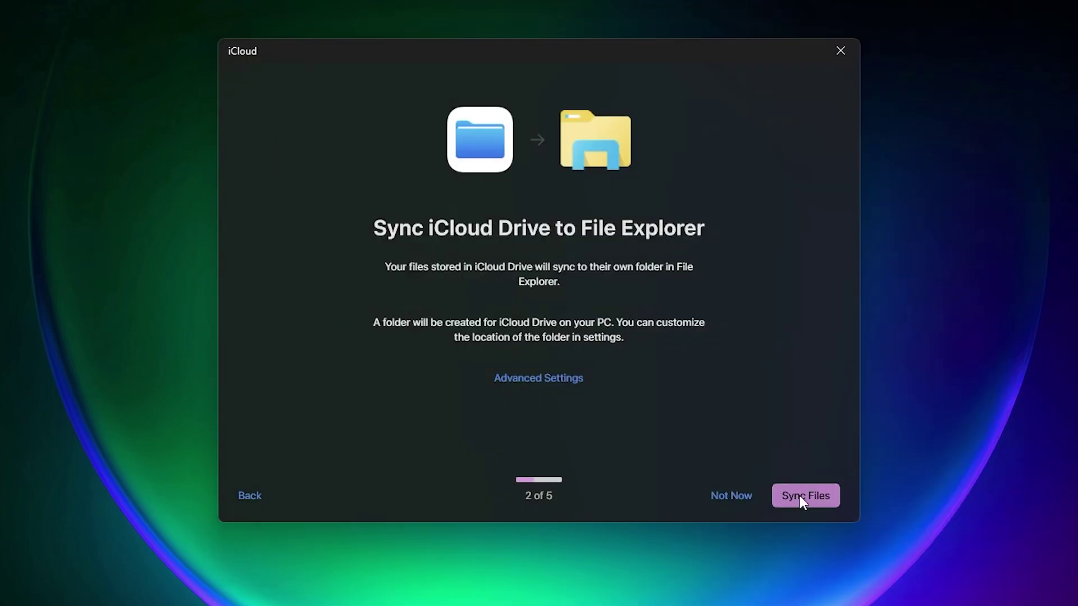
{"action": "left_click", "coordinate": [801, 497]}
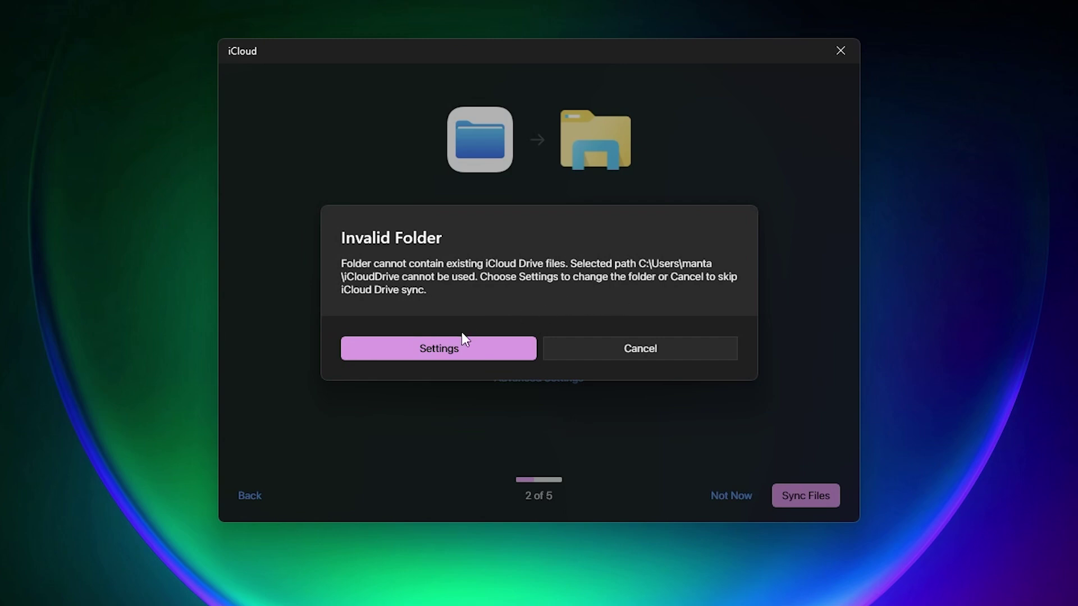
{"action": "left_click", "coordinate": [608, 351]}
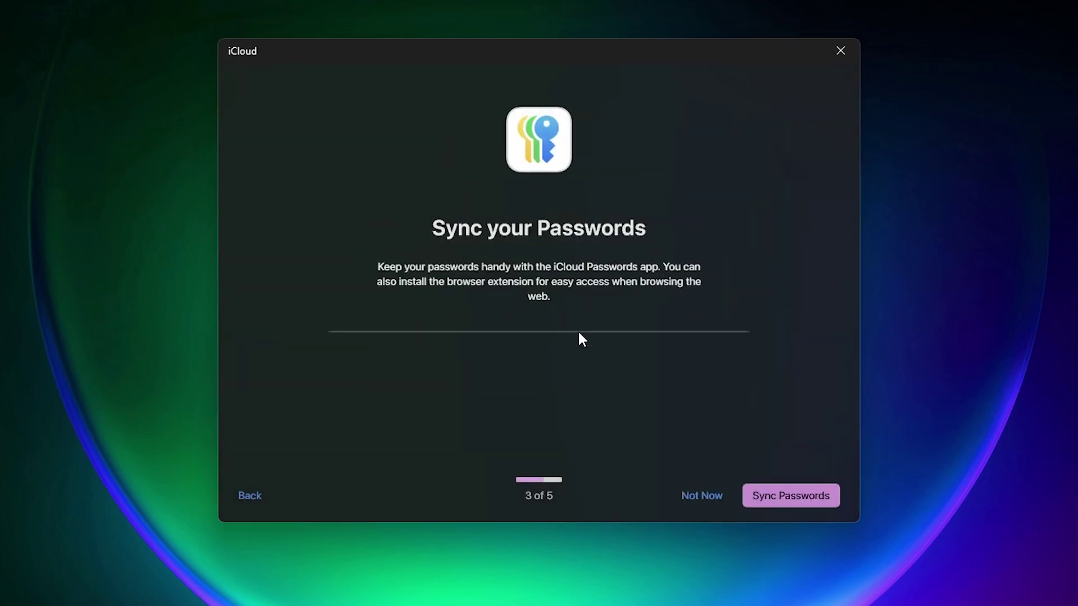
Step: Sync Passwords and Bookmarks without merging, skip Calendars and Contacts, and finish setup
{"action": "left_click", "coordinate": [773, 498]}
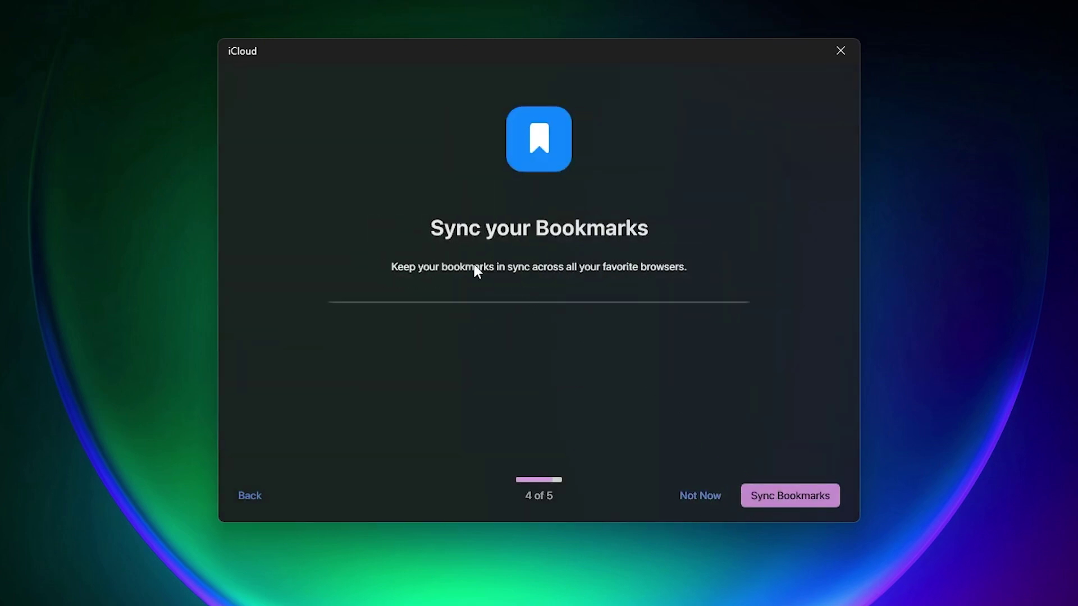
{"action": "left_click", "coordinate": [776, 494]}
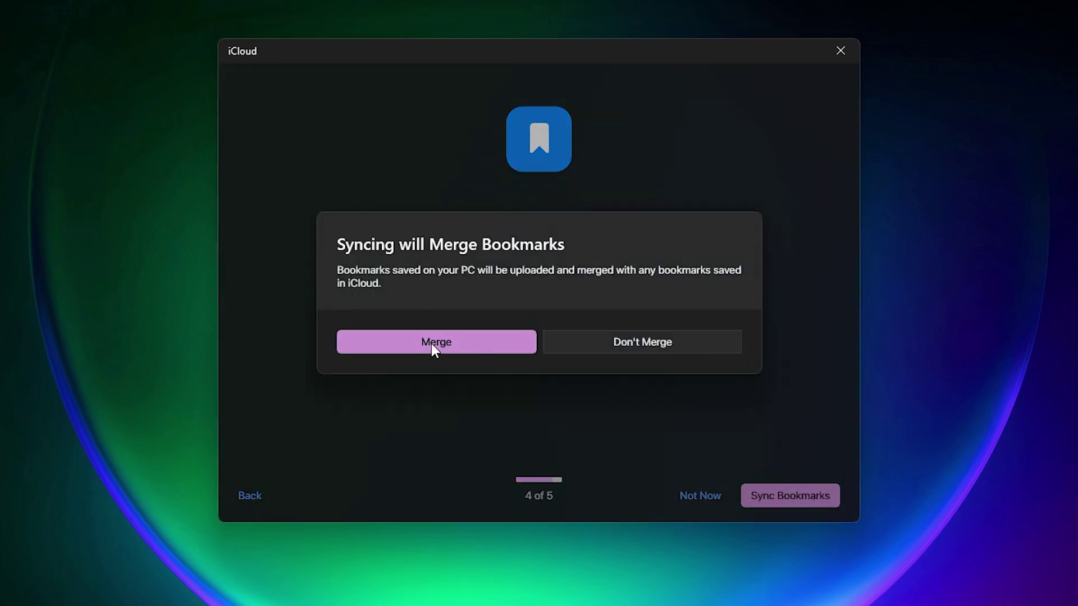
{"action": "left_click", "coordinate": [593, 339]}
{"action": "left_click", "coordinate": [787, 493]}
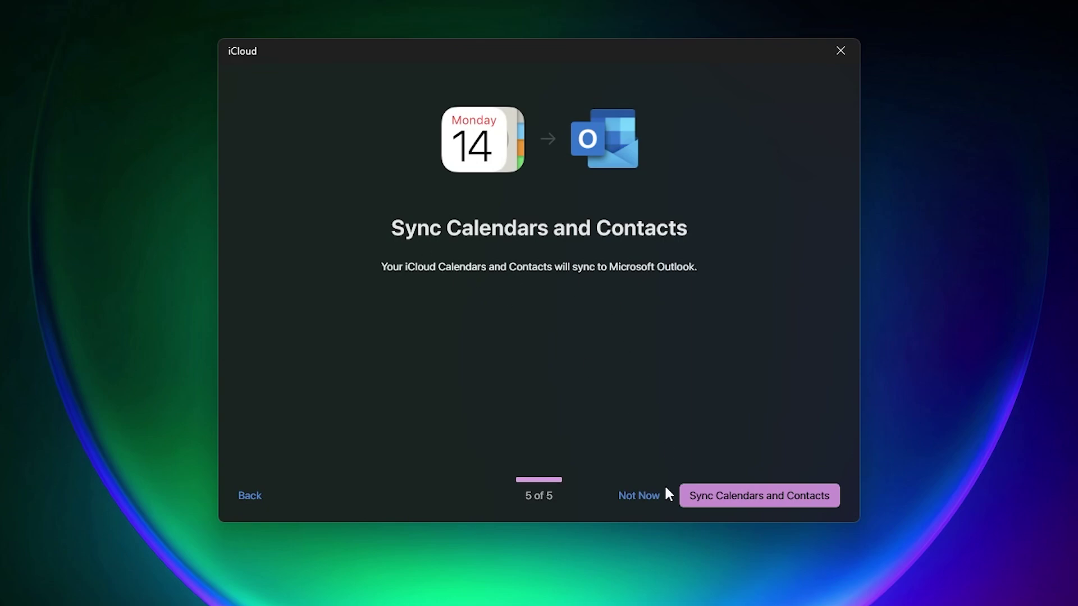
{"action": "left_click", "coordinate": [638, 497]}
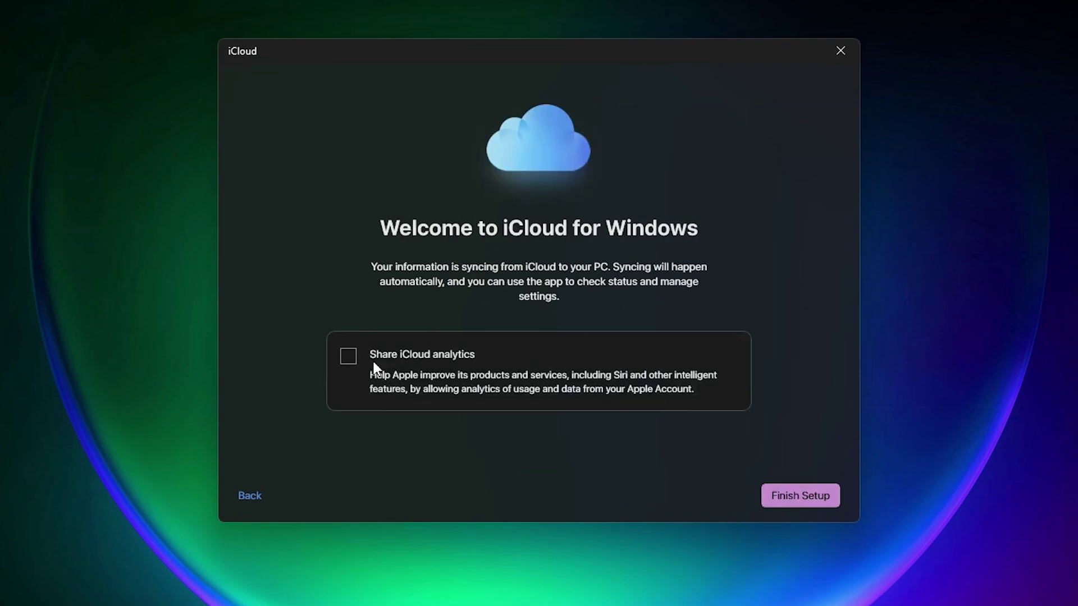
{"action": "left_click", "coordinate": [821, 501]}
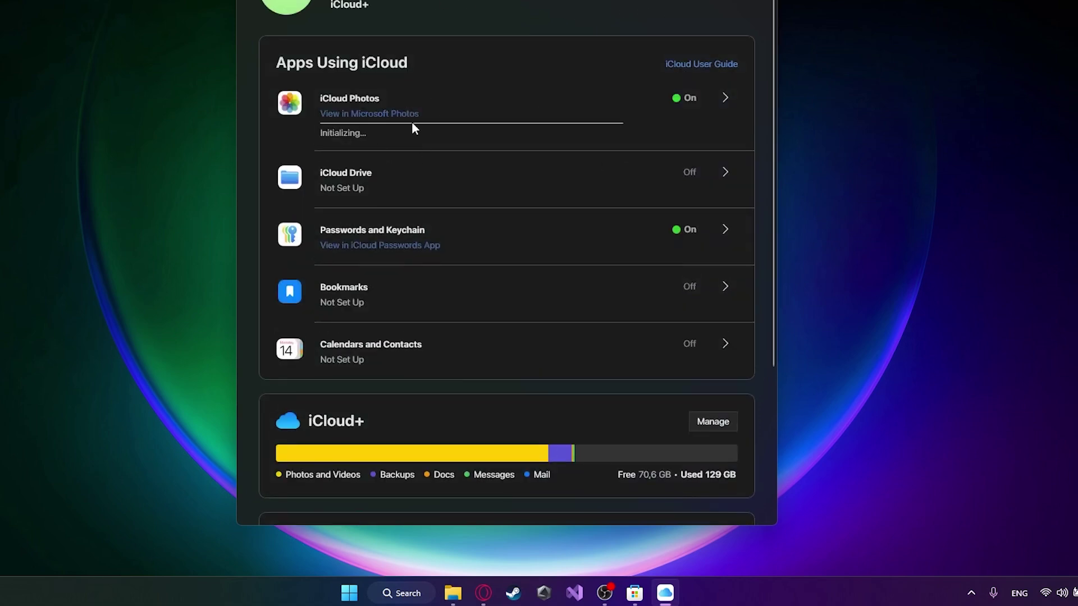
Step: Turn on iCloud Drive in Drive Settings and dismiss the invalid folder warning
{"action": "left_click", "coordinate": [724, 173]}
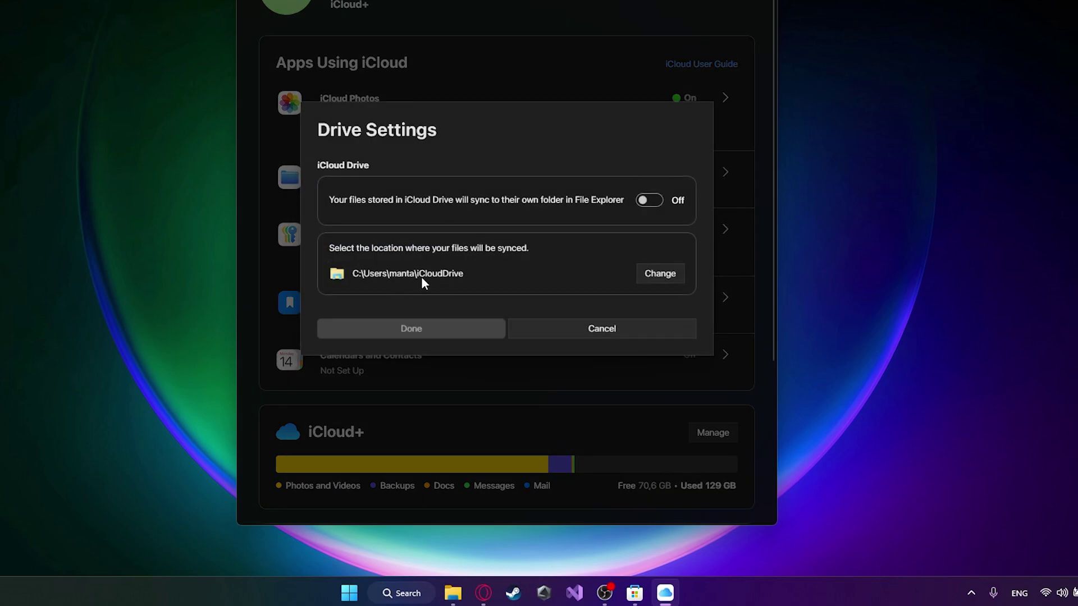
{"action": "left_click", "coordinate": [646, 201]}
{"action": "left_click", "coordinate": [414, 331]}
{"action": "left_click", "coordinate": [531, 268]}
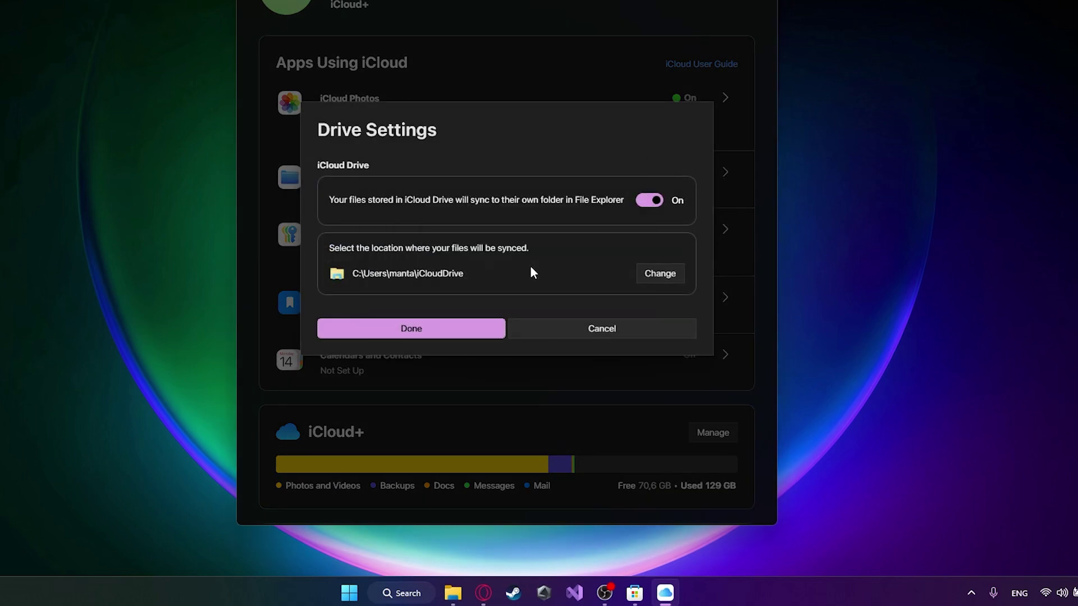
Step: Browse the Drive folder picker on OS (C:) to the user's profile folder under Users
{"action": "left_click", "coordinate": [660, 273]}
{"action": "scroll", "coordinate": [311, 152], "scroll_direction": "down", "scroll_amount": 5}
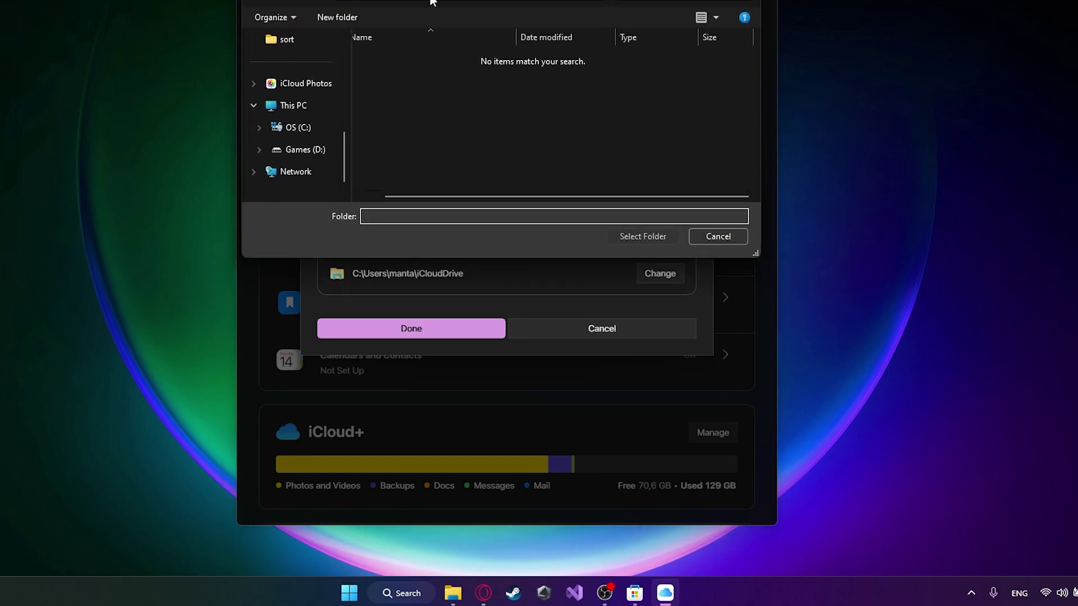
{"action": "left_click", "coordinate": [717, 236]}
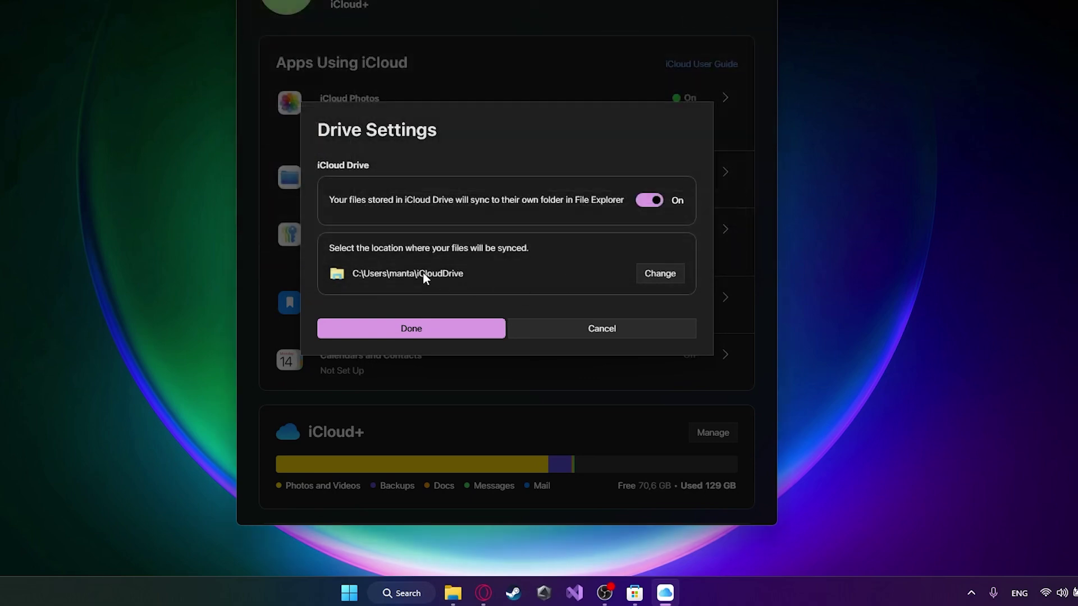
{"action": "left_click", "coordinate": [651, 272]}
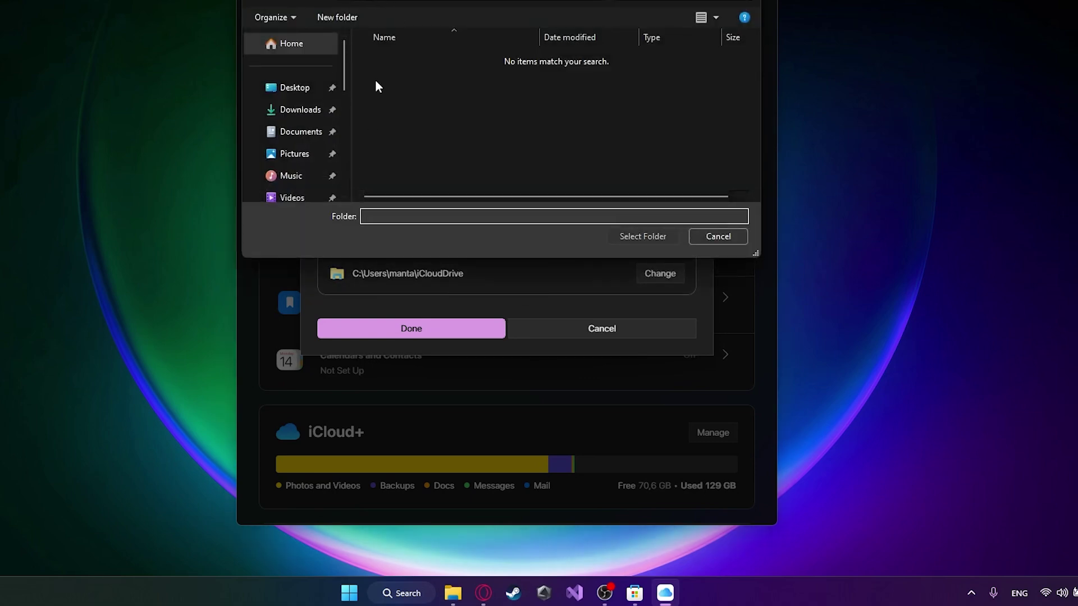
{"action": "scroll", "coordinate": [303, 112], "scroll_direction": "down", "scroll_amount": 3}
{"action": "left_click", "coordinate": [303, 128]}
{"action": "left_click", "coordinate": [292, 105]}
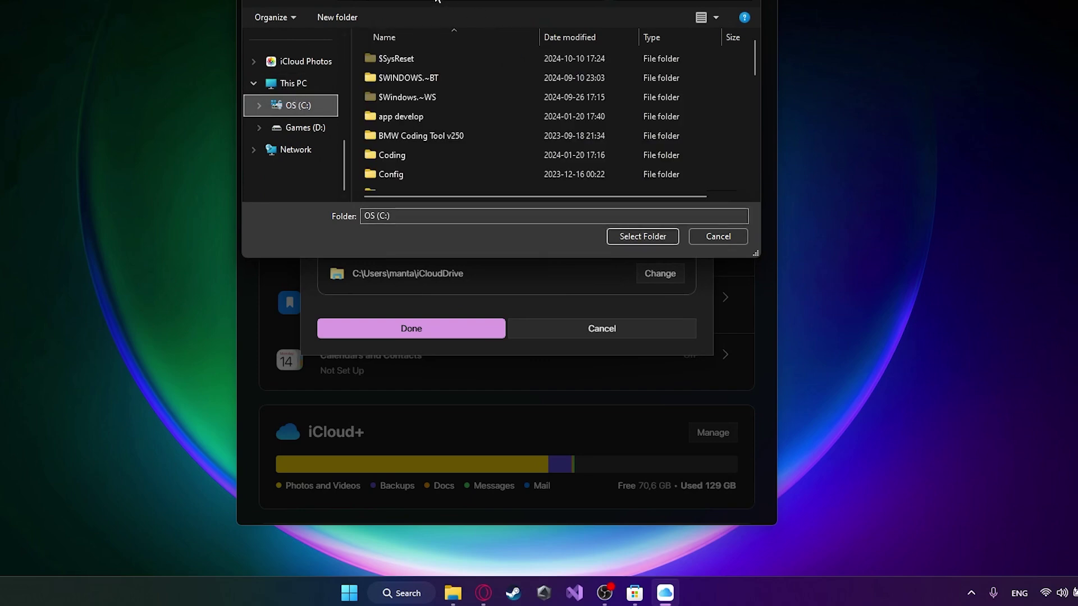
{"action": "scroll", "coordinate": [443, 105], "scroll_direction": "down", "scroll_amount": 5}
{"action": "scroll", "coordinate": [443, 104], "scroll_direction": "down", "scroll_amount": 3}
{"action": "double_click", "coordinate": [443, 108]}
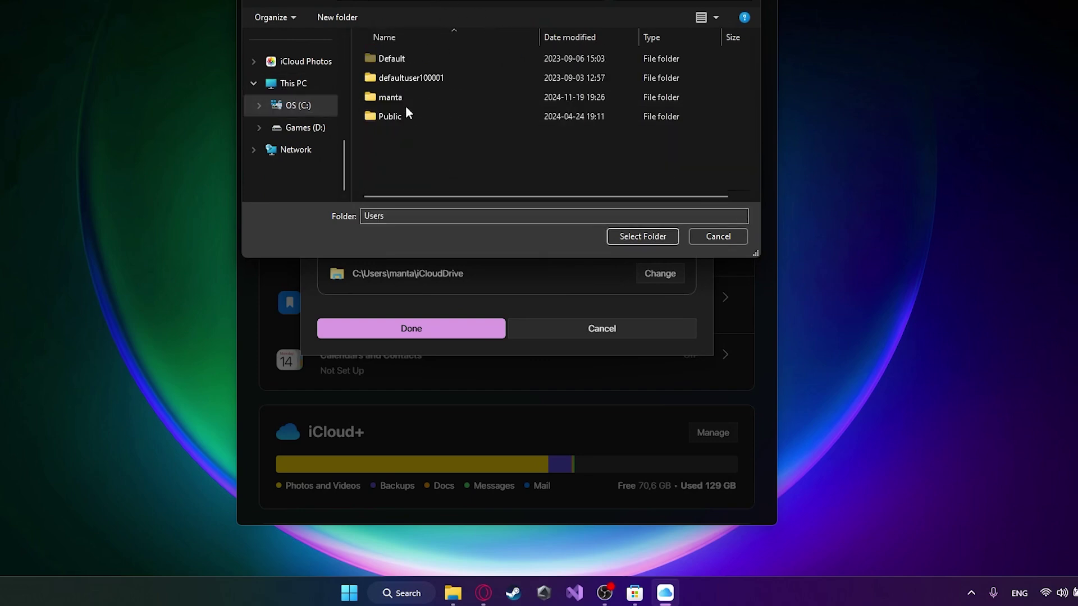
{"action": "double_click", "coordinate": [389, 97]}
{"action": "scroll", "coordinate": [436, 105], "scroll_direction": "down", "scroll_amount": 5}
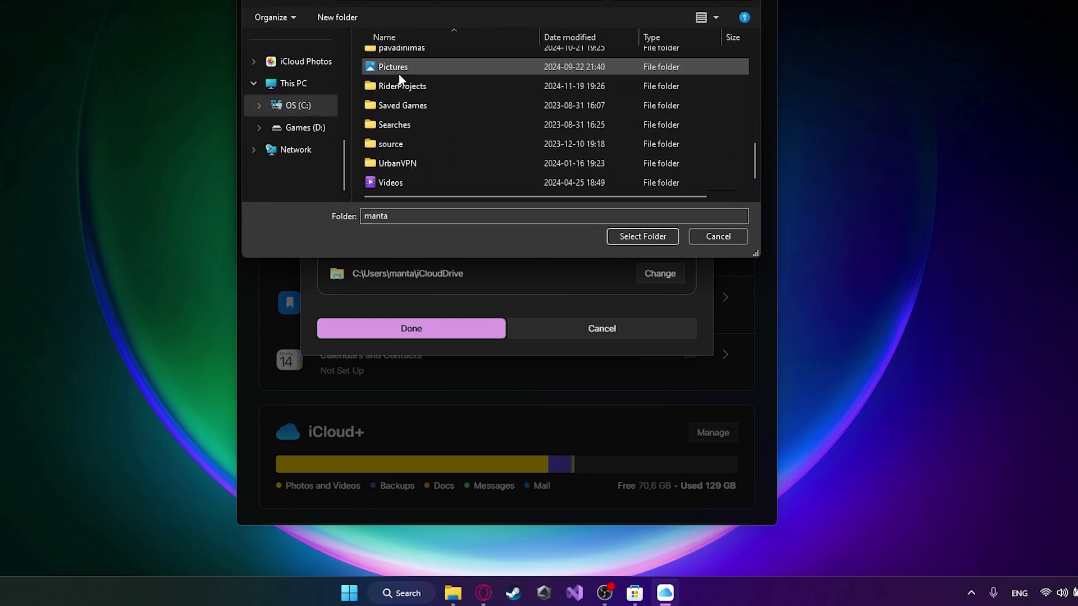
Step: Create a new folder named Icloud there, select it as the Drive location, and save
{"action": "right_click", "coordinate": [358, 136]}
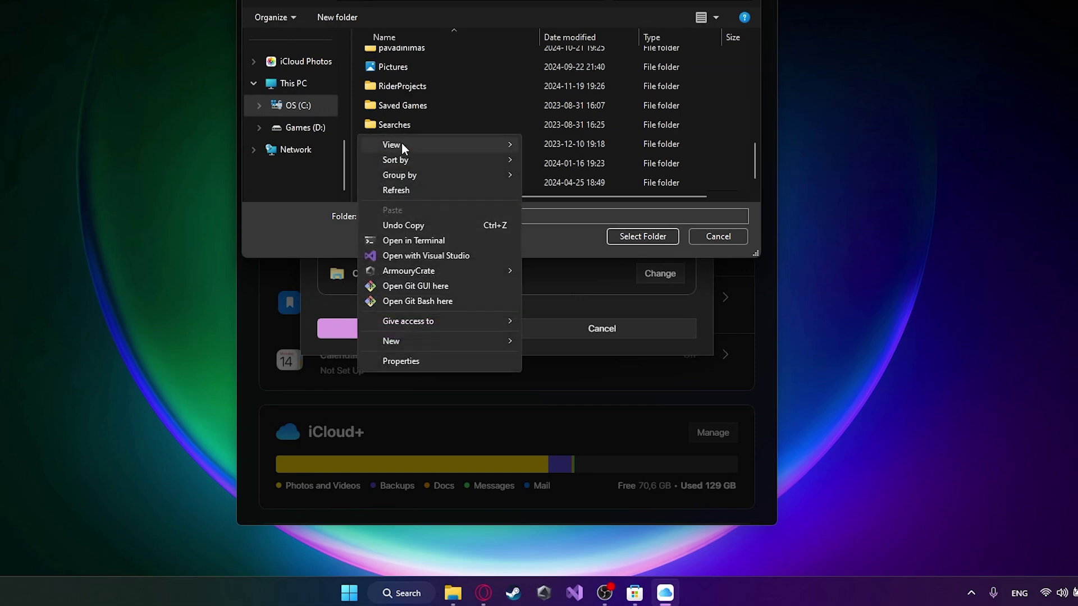
{"action": "mouse_move", "coordinate": [443, 342]}
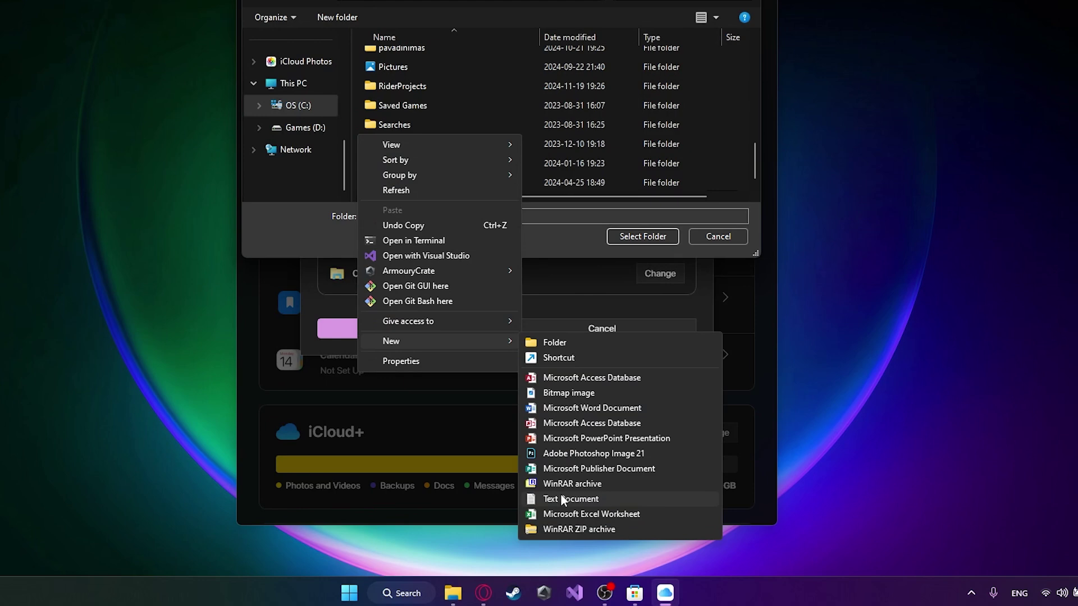
{"action": "left_click", "coordinate": [561, 343]}
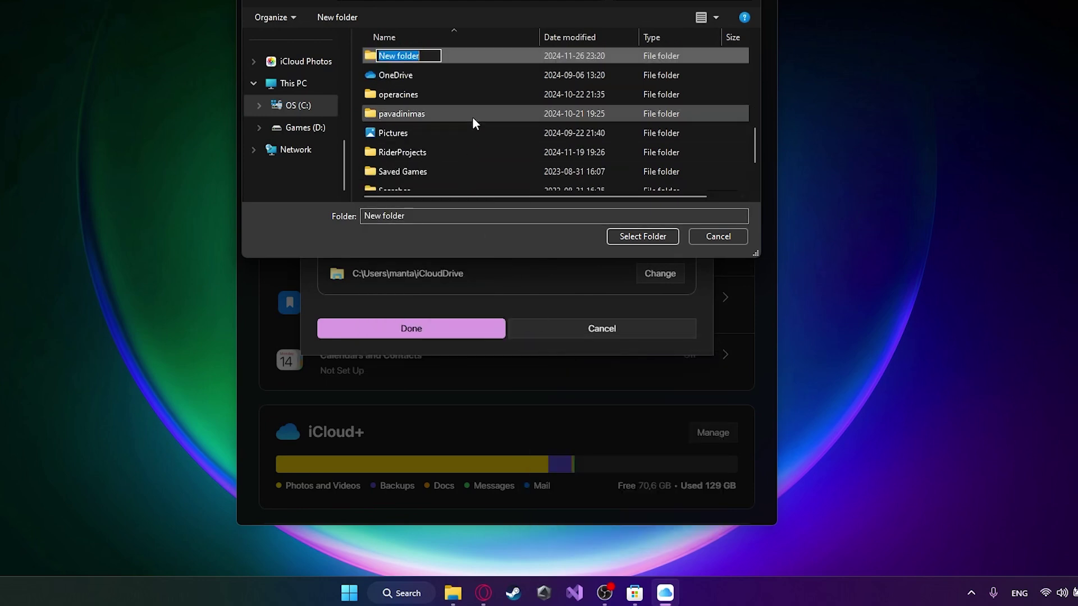
{"action": "type", "text": "Icloud"}
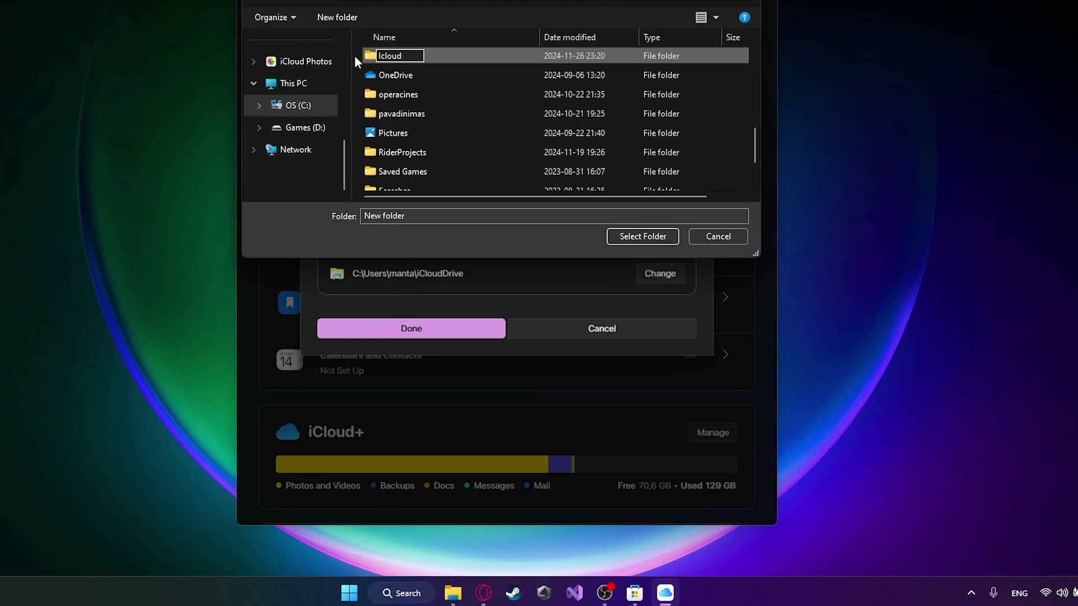
{"action": "key", "text": "Return"}
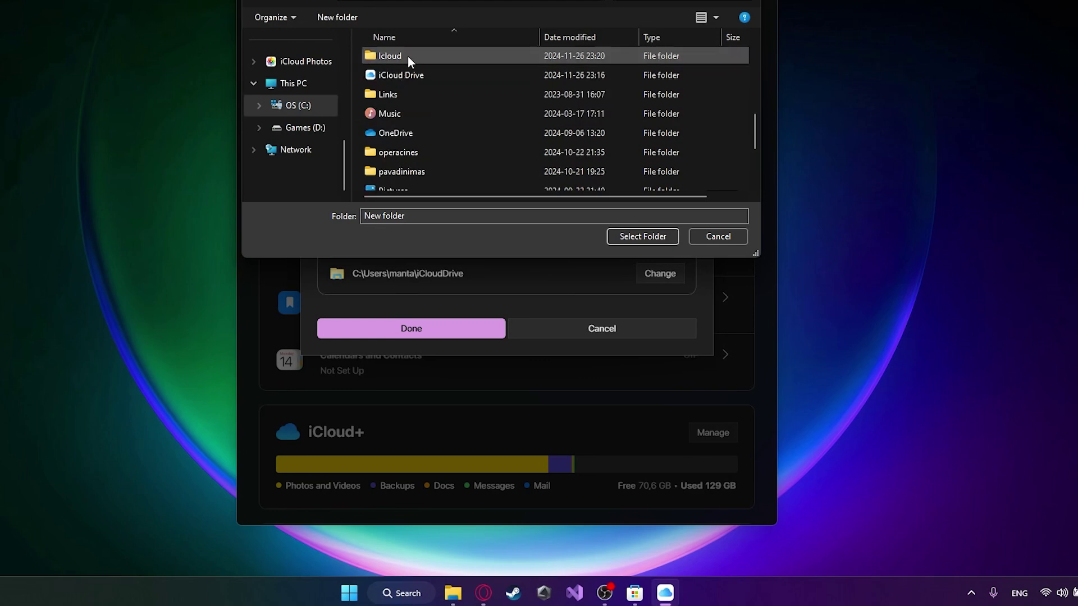
{"action": "double_click", "coordinate": [407, 55]}
{"action": "left_click", "coordinate": [627, 236]}
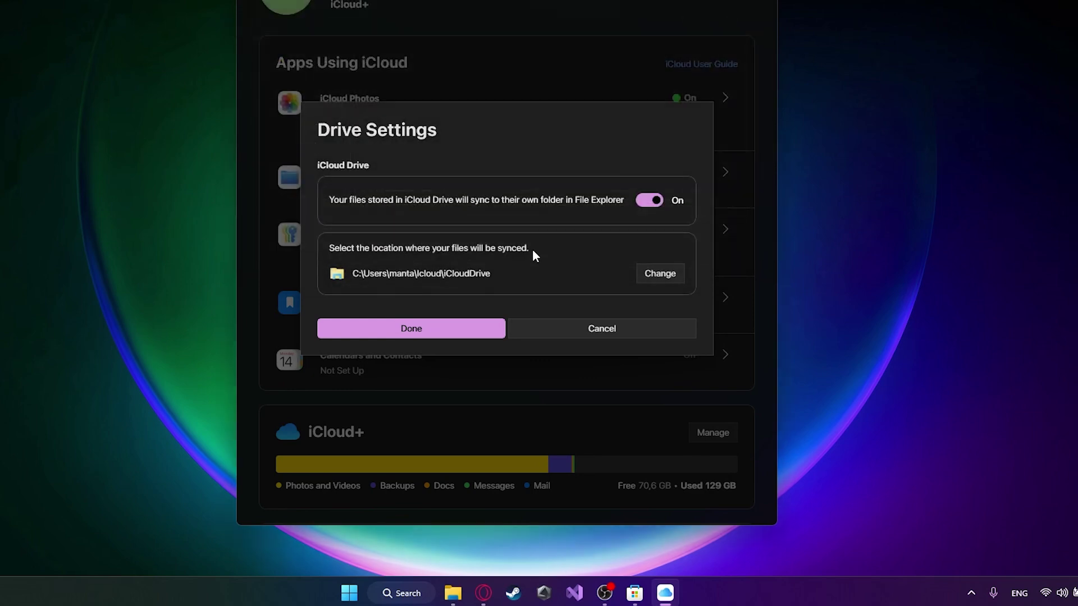
{"action": "left_click", "coordinate": [433, 335]}
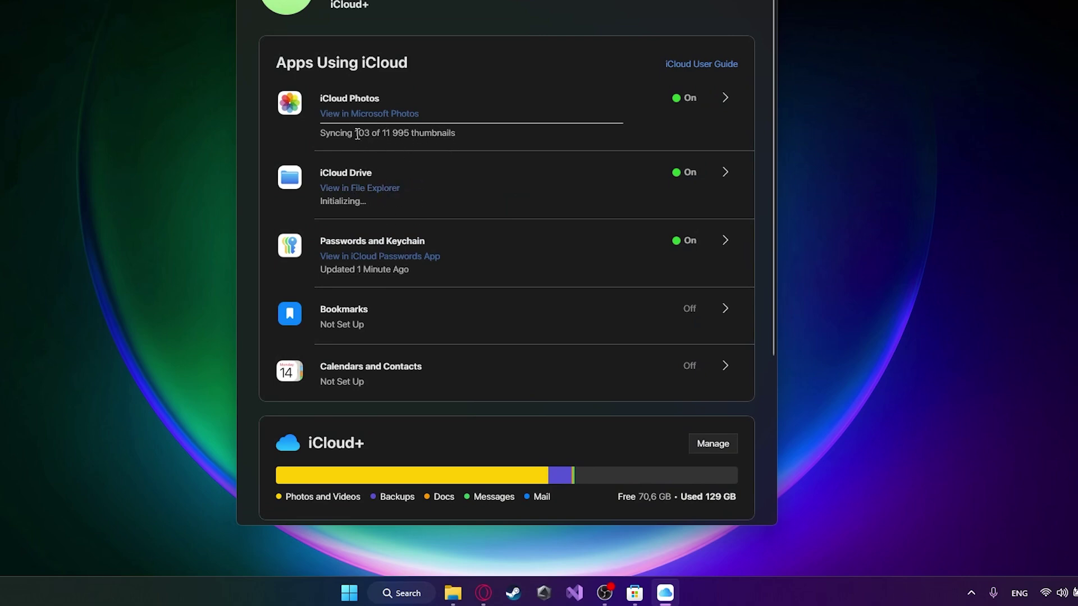
Step: Open the synced iCloud Drive files in File Explorer from iCloud for Windows
{"action": "left_click", "coordinate": [343, 189]}
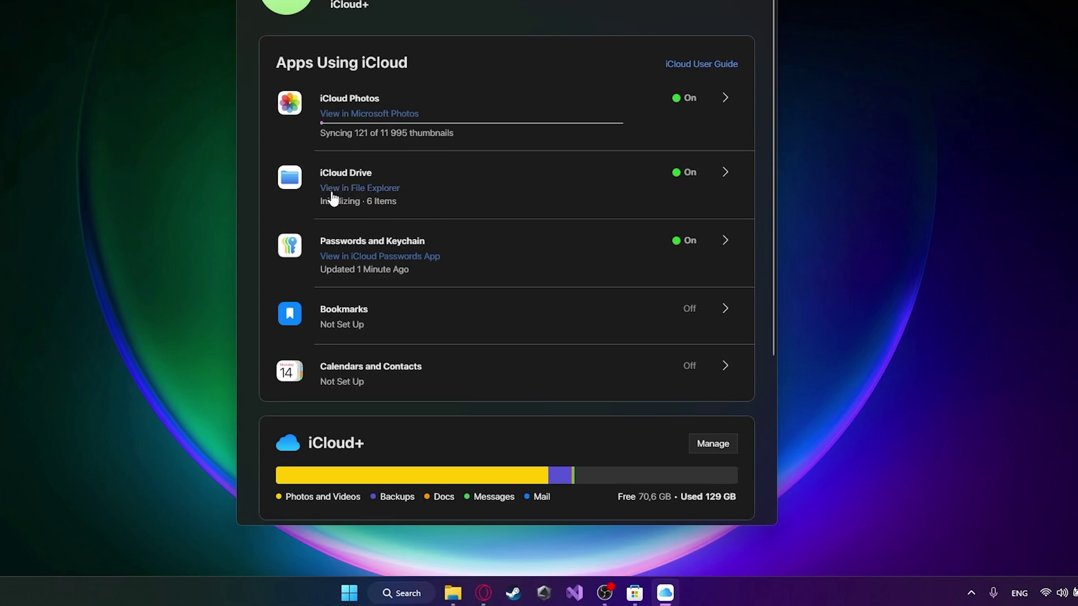
Step: Show iCloud Drive in File Explorer, glance at iCloud Photos, then return to iCloud Drive
{"action": "scroll", "coordinate": [308, 308], "scroll_direction": "down", "scroll_amount": 2}
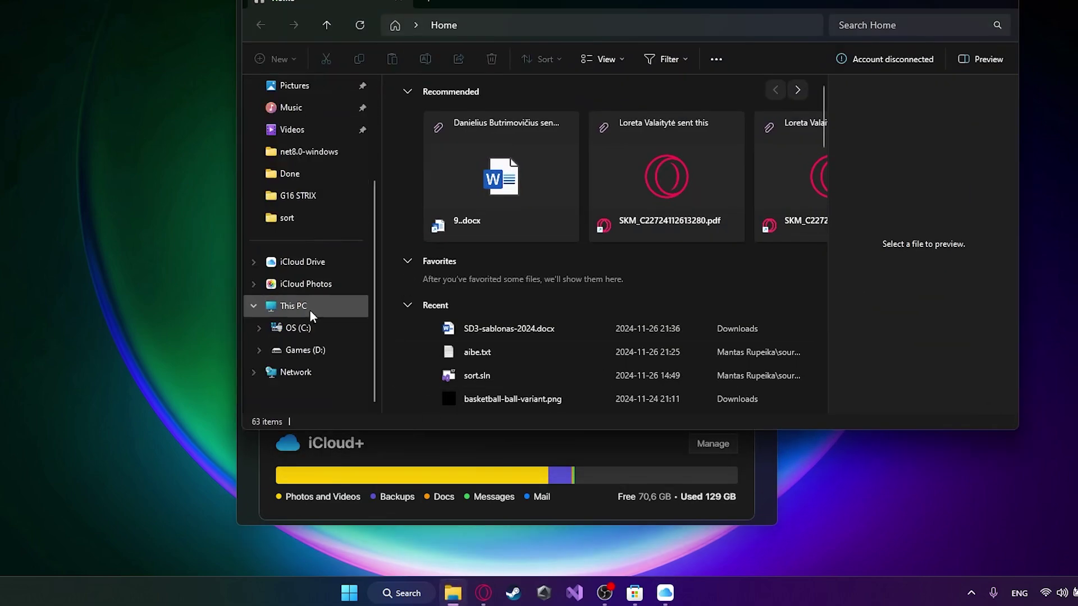
{"action": "left_click", "coordinate": [272, 268]}
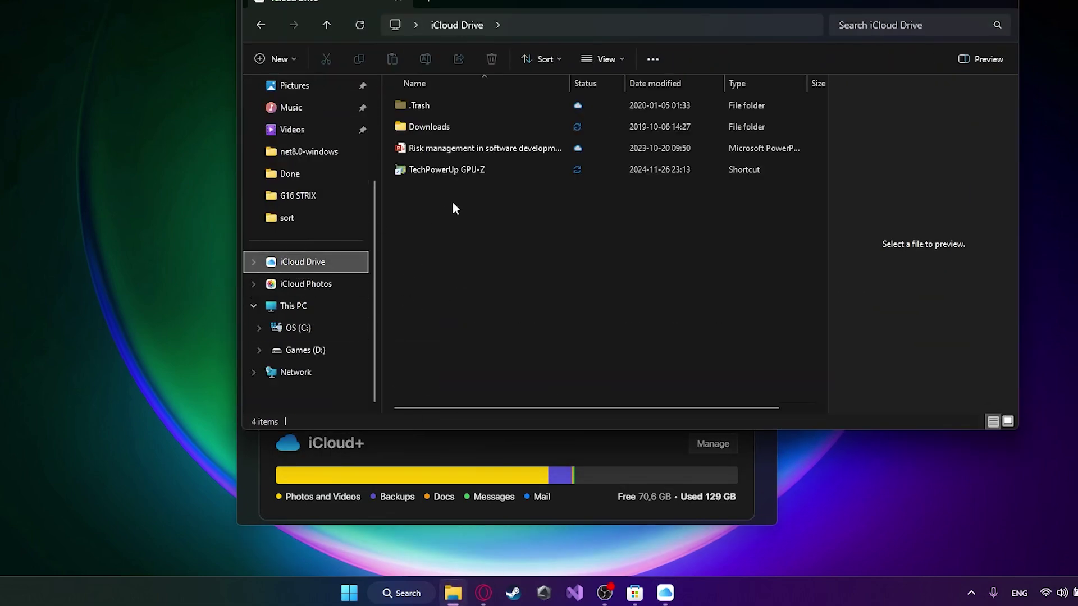
{"action": "left_click_drag", "start_coordinate": [481, 2], "coordinate": [457, 25]}
{"action": "left_click", "coordinate": [306, 312]}
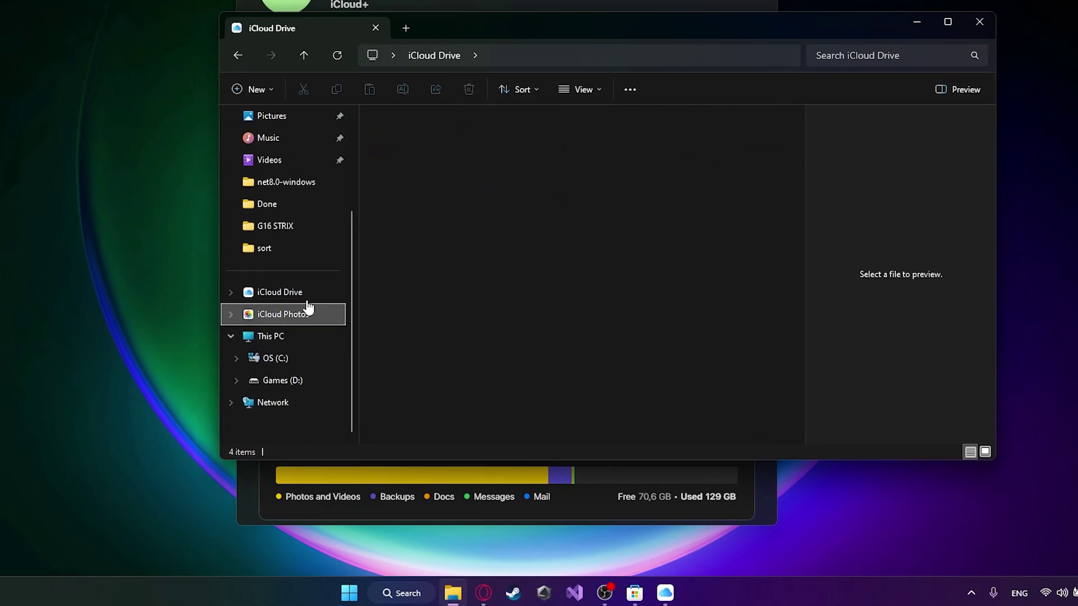
{"action": "left_click", "coordinate": [271, 292]}
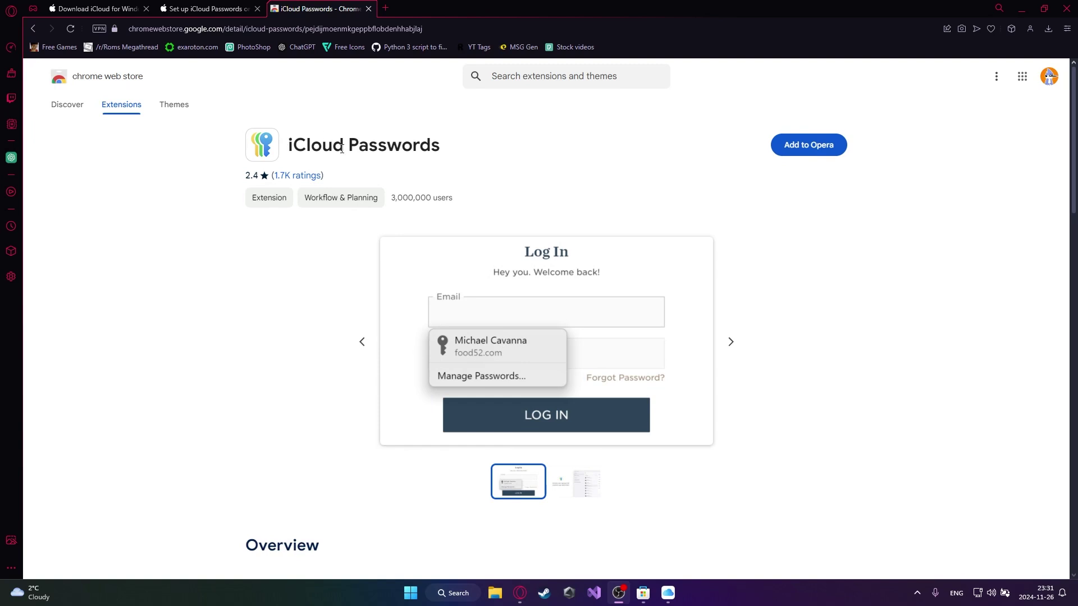
Step: Add the iCloud Passwords extension to Opera from its Chrome Web Store page
{"action": "scroll", "coordinate": [346, 287], "scroll_direction": "down", "scroll_amount": 2}
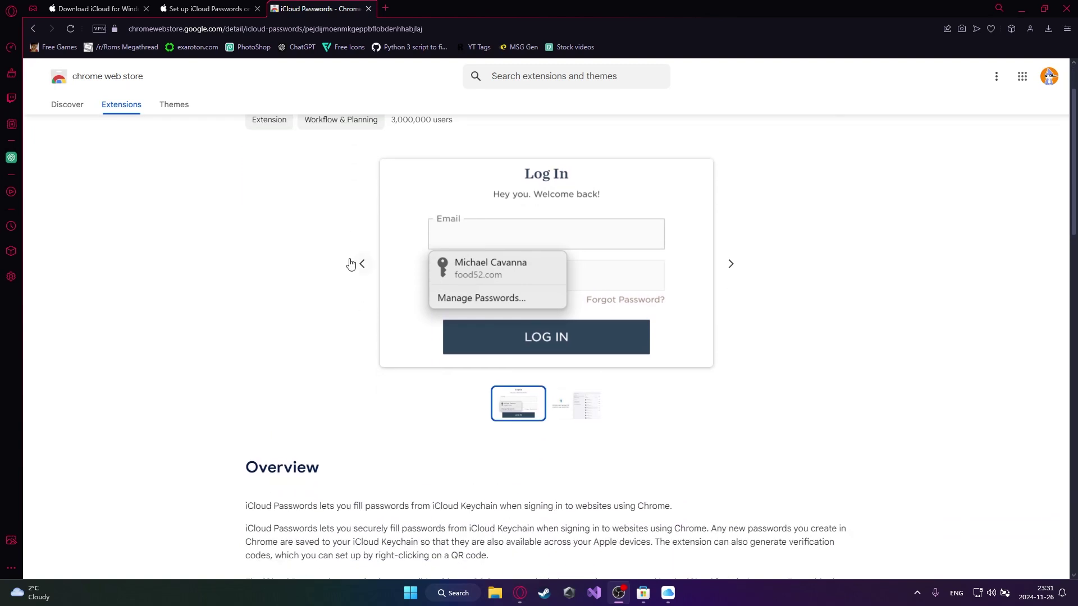
{"action": "scroll", "coordinate": [354, 264], "scroll_direction": "up", "scroll_amount": 2}
{"action": "scroll", "coordinate": [449, 317], "scroll_direction": "down", "scroll_amount": 2}
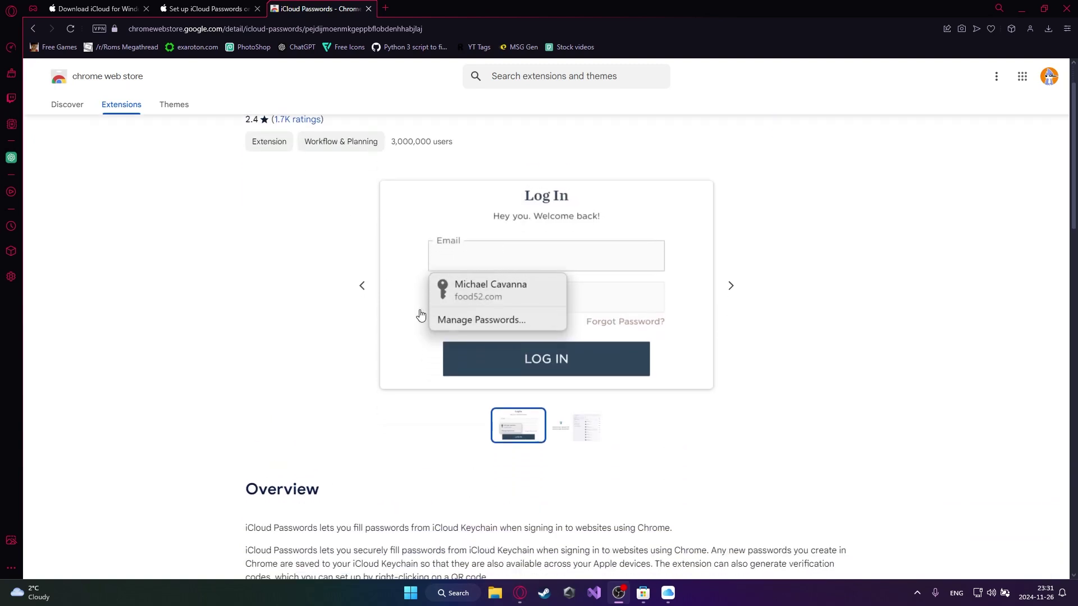
{"action": "scroll", "coordinate": [474, 273], "scroll_direction": "up", "scroll_amount": 2}
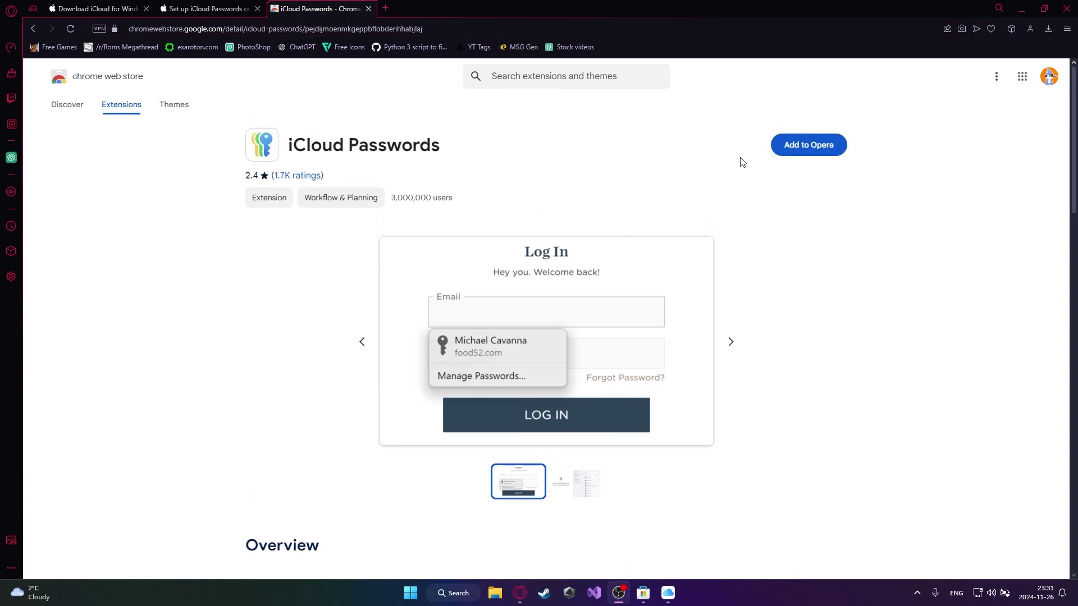
{"action": "left_click", "coordinate": [796, 145]}
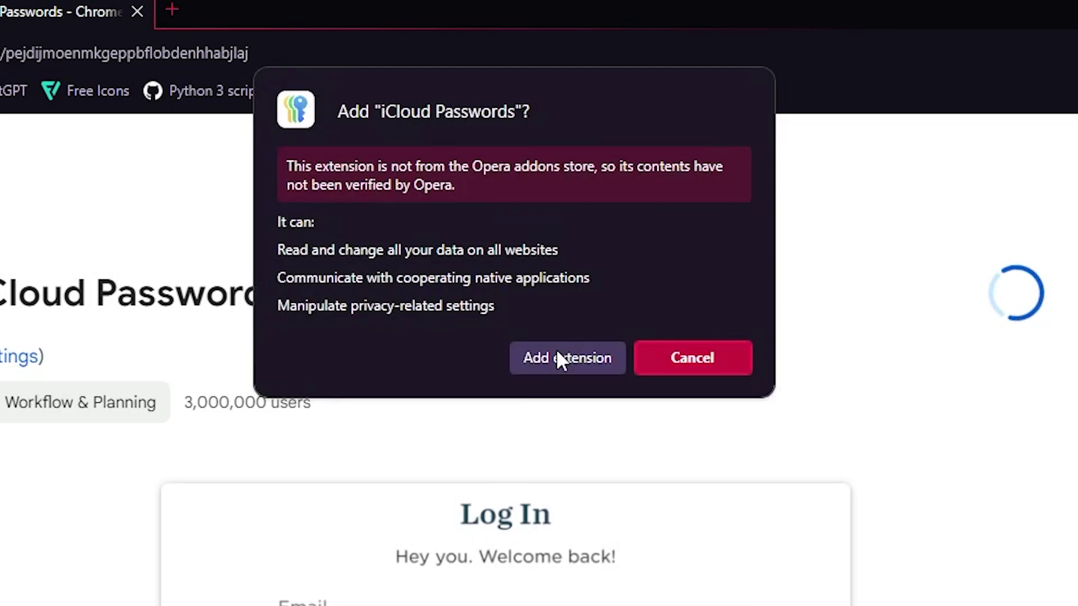
{"action": "left_click", "coordinate": [559, 358]}
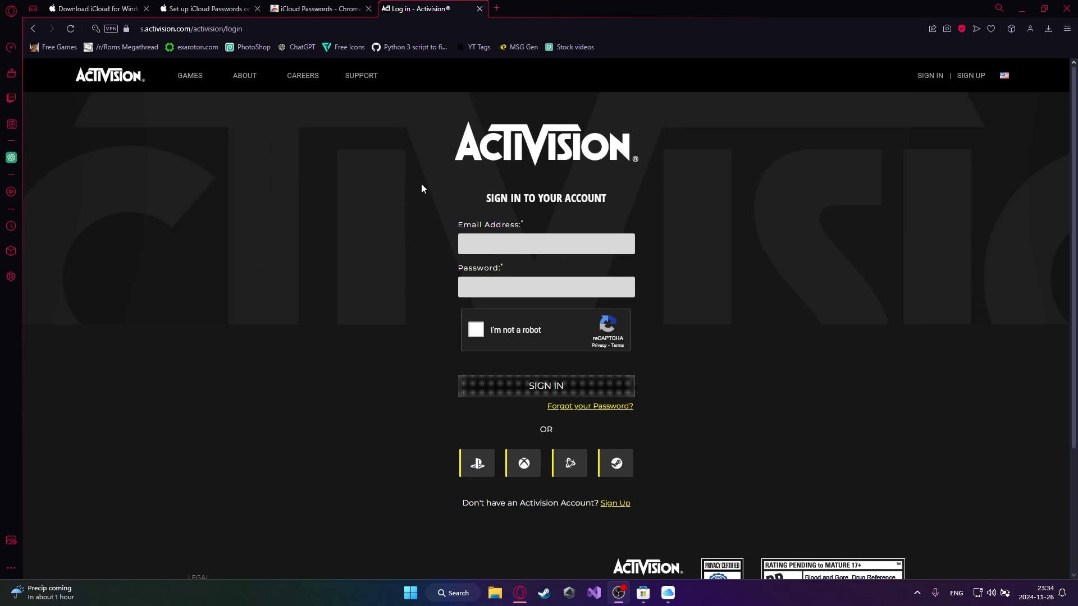
Step: Sign in to Activision in Opera using the iCloud Passwords autofilled login, ticking the form checkbox
{"action": "left_click", "coordinate": [1011, 29]}
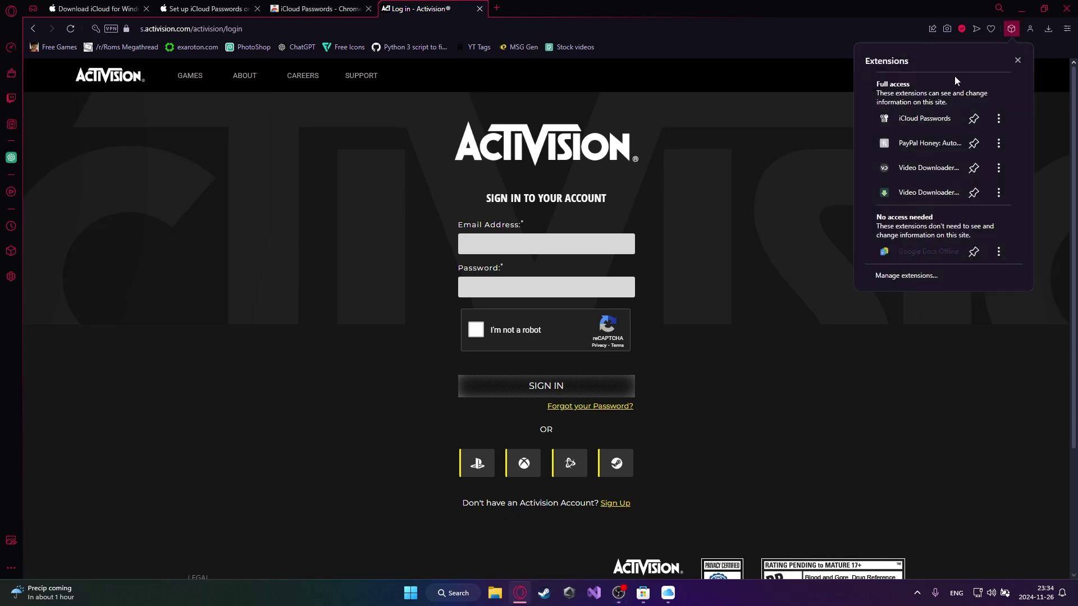
{"action": "left_click", "coordinate": [741, 142]}
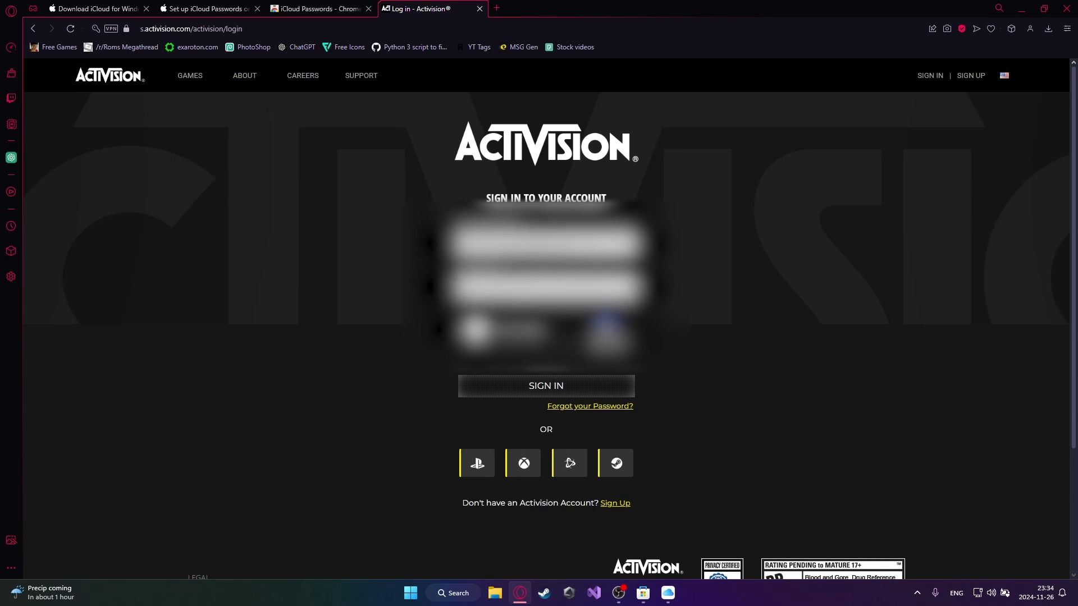
{"action": "left_click", "coordinate": [474, 331]}
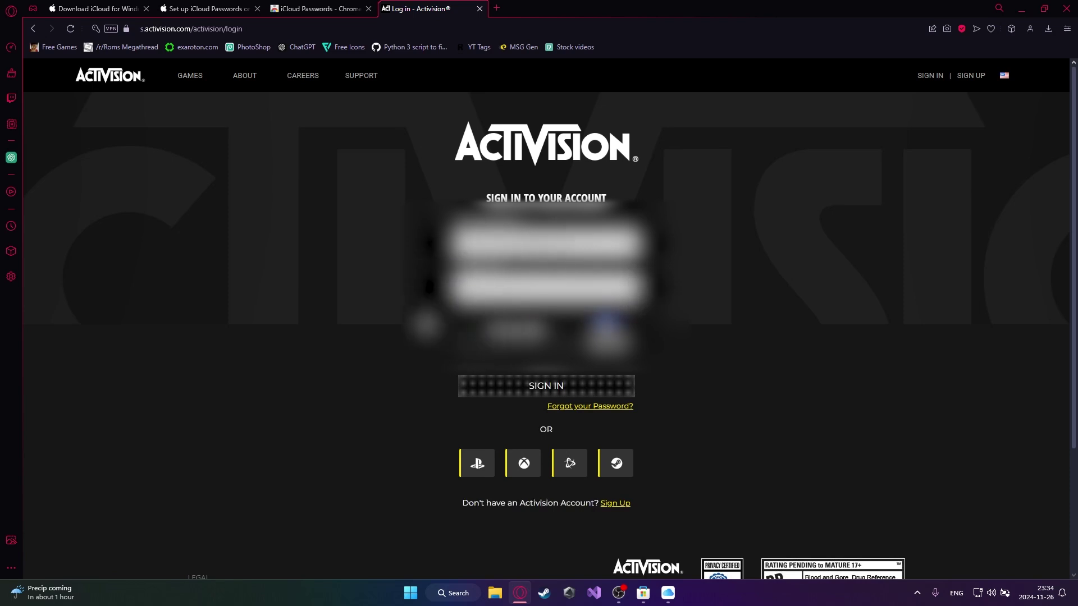
{"action": "left_click", "coordinate": [513, 387]}
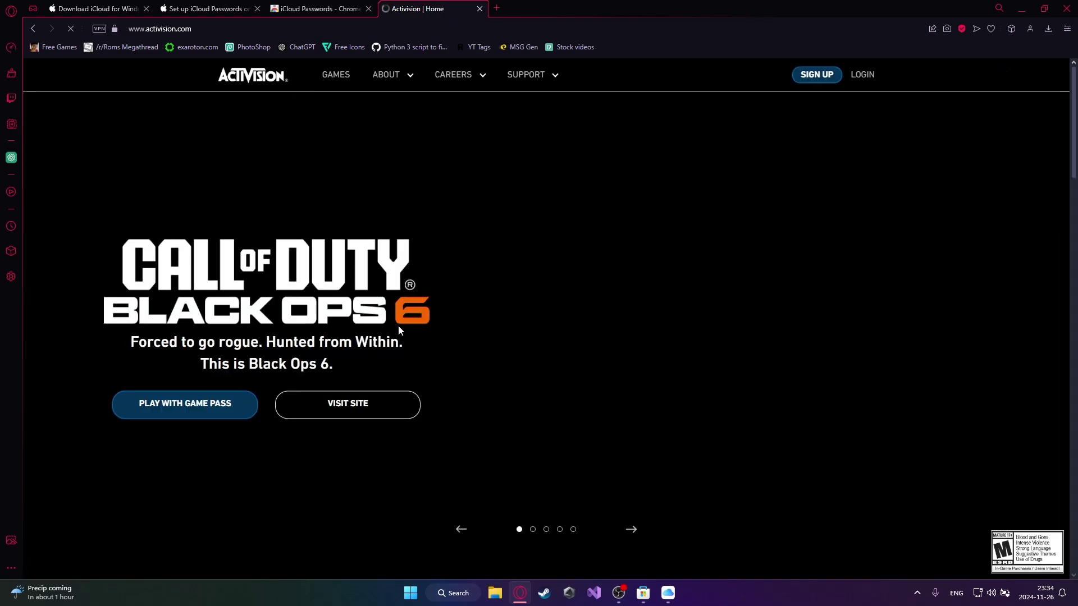